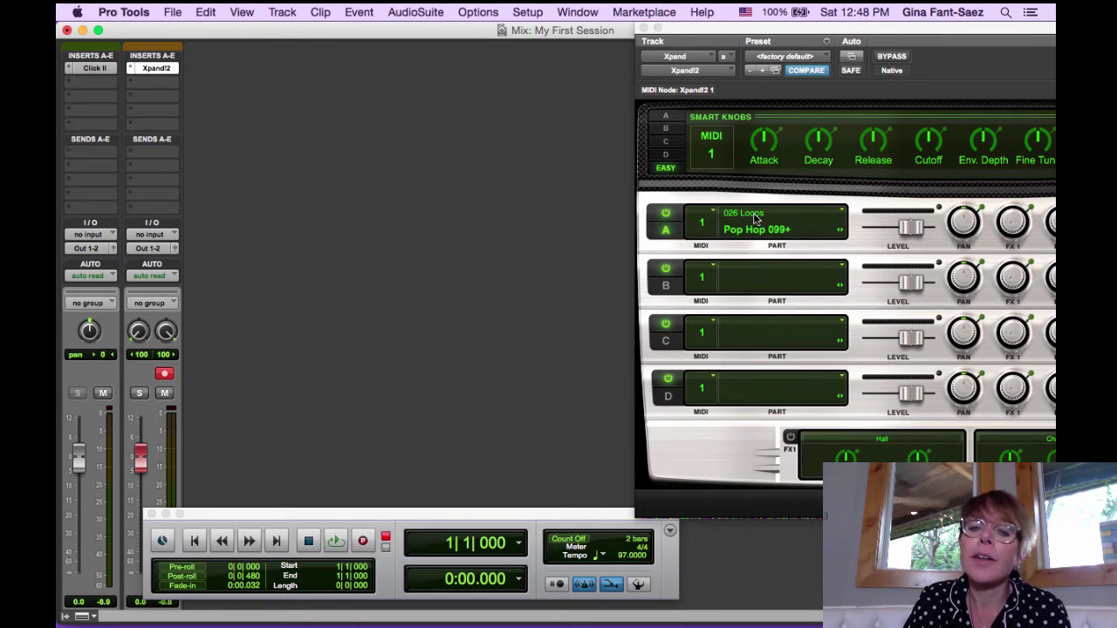
Step: Load the 026 Loops 'Pop Hop 093+' patch into Xpand!2 Part A, replacing Pop Hop 099+
click(755, 220)
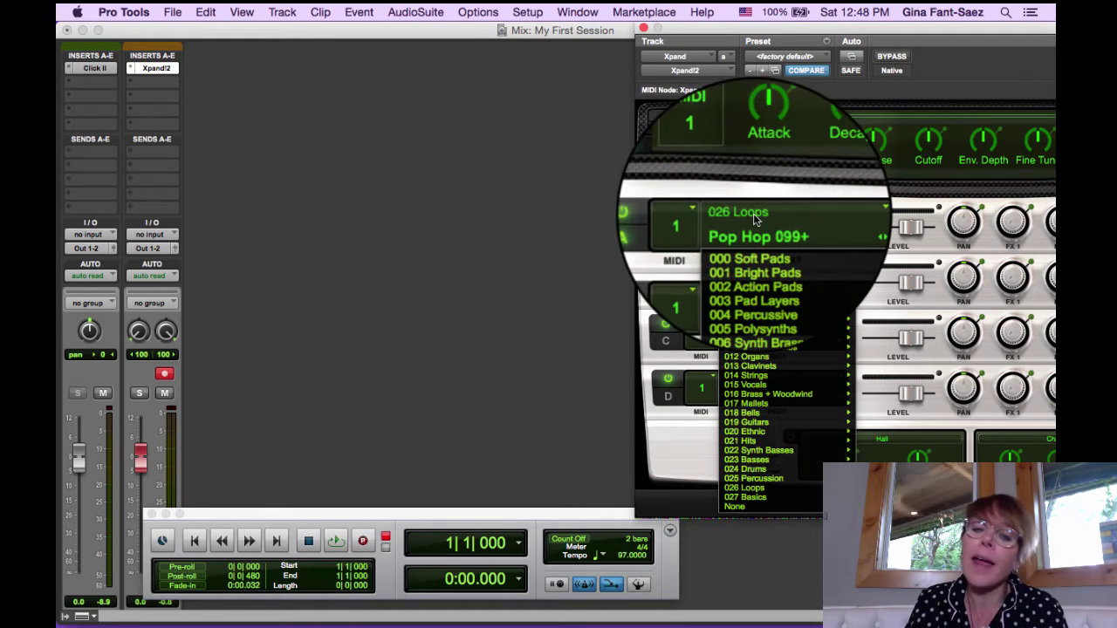
mouse_move(755, 279)
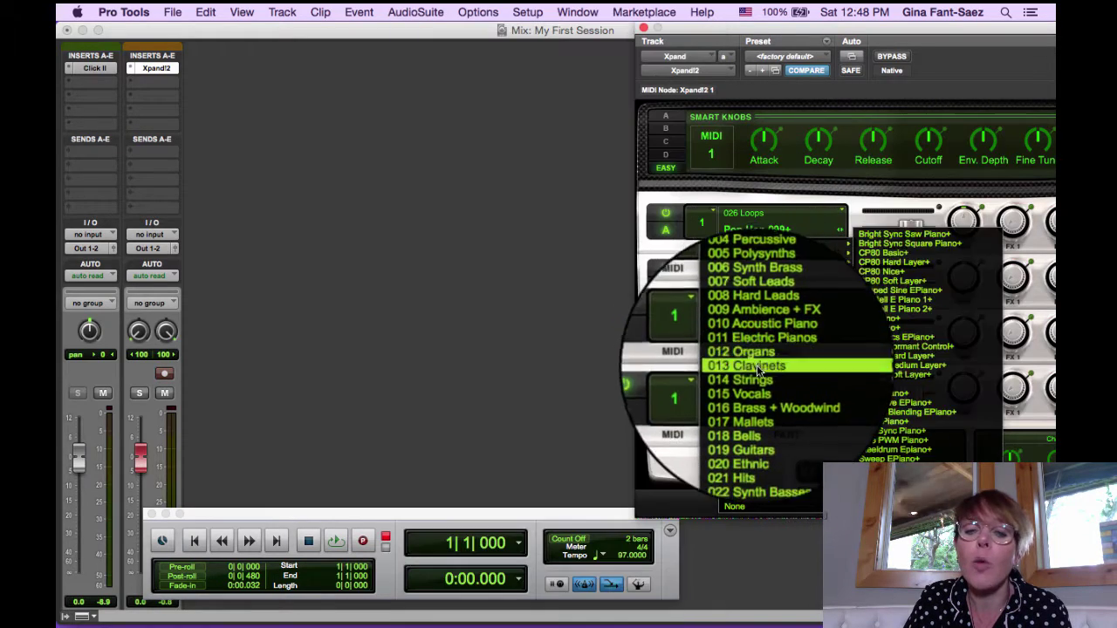
mouse_move(764, 425)
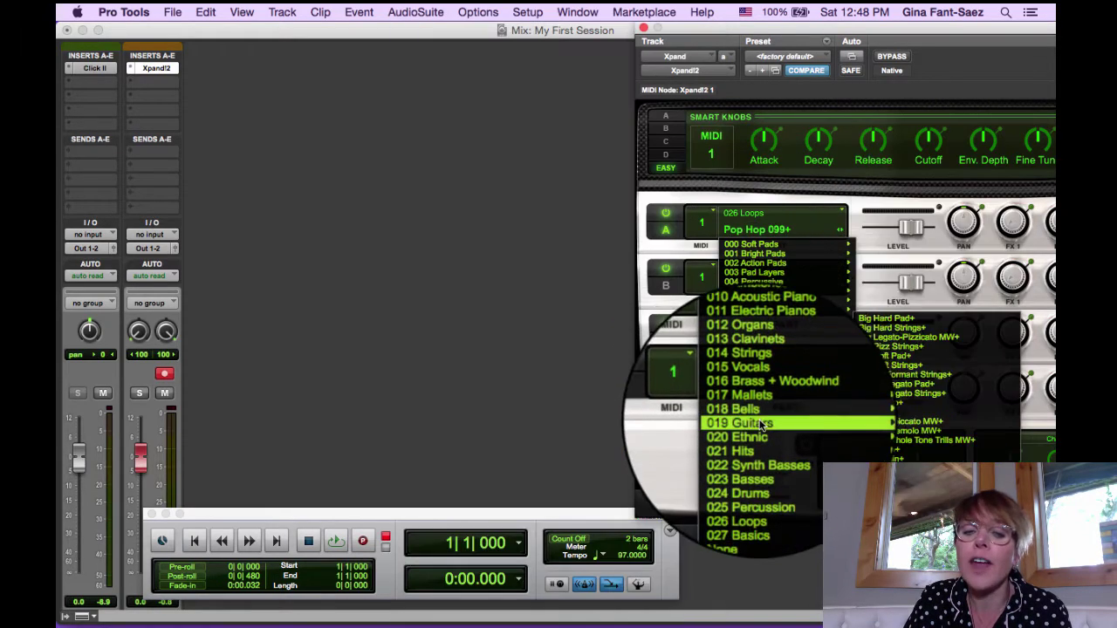
mouse_move(761, 494)
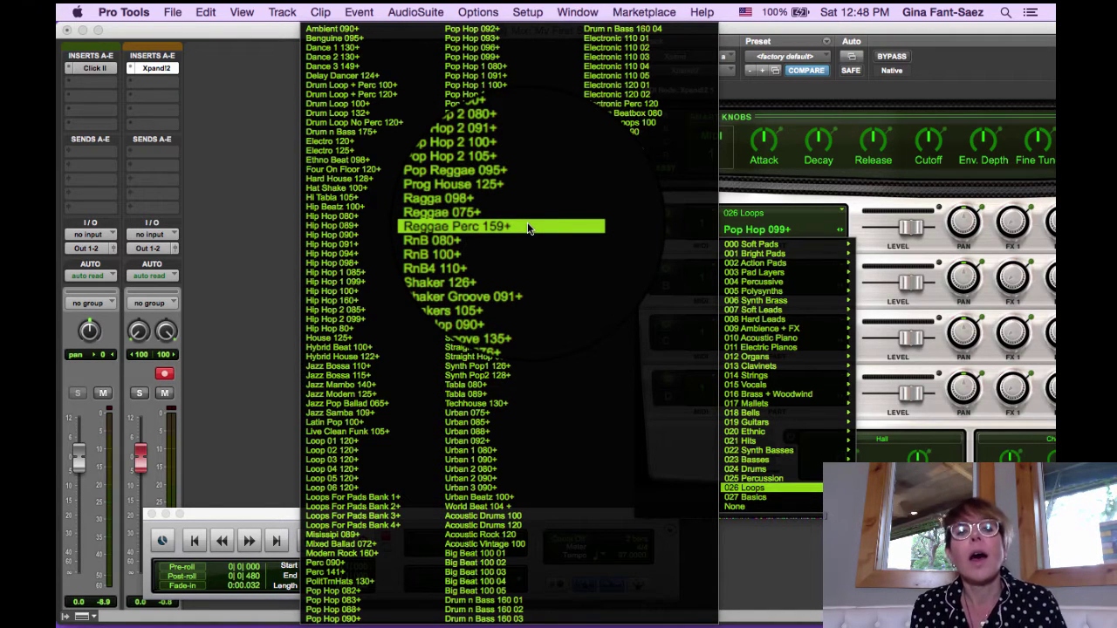
click(524, 40)
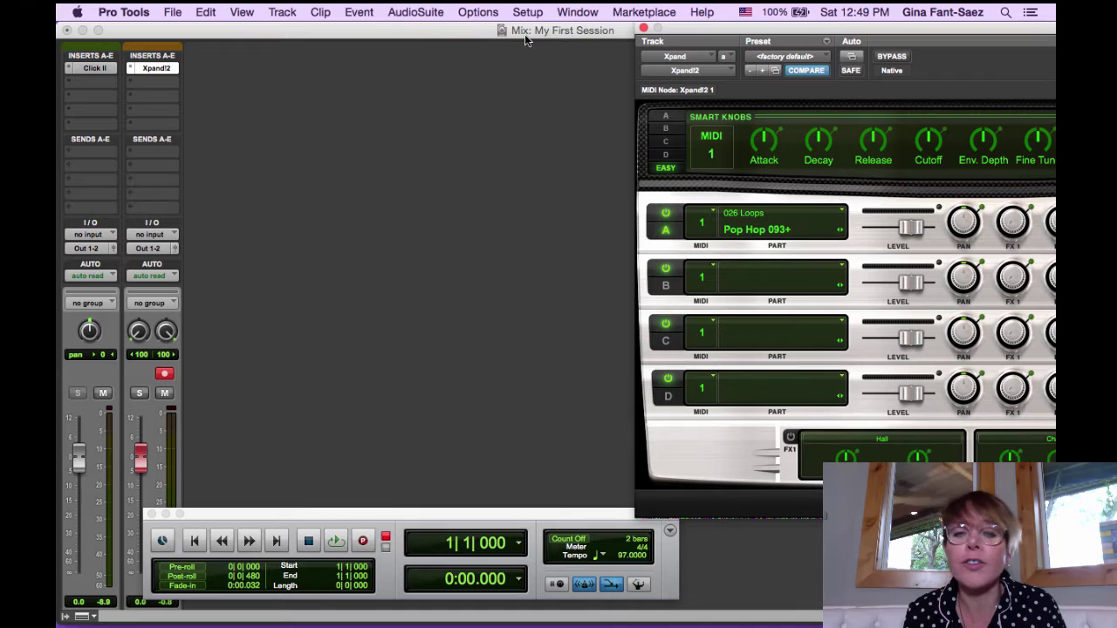
Step: Move the Transport window aside and switch from the Mix window to the Edit window
click(407, 175)
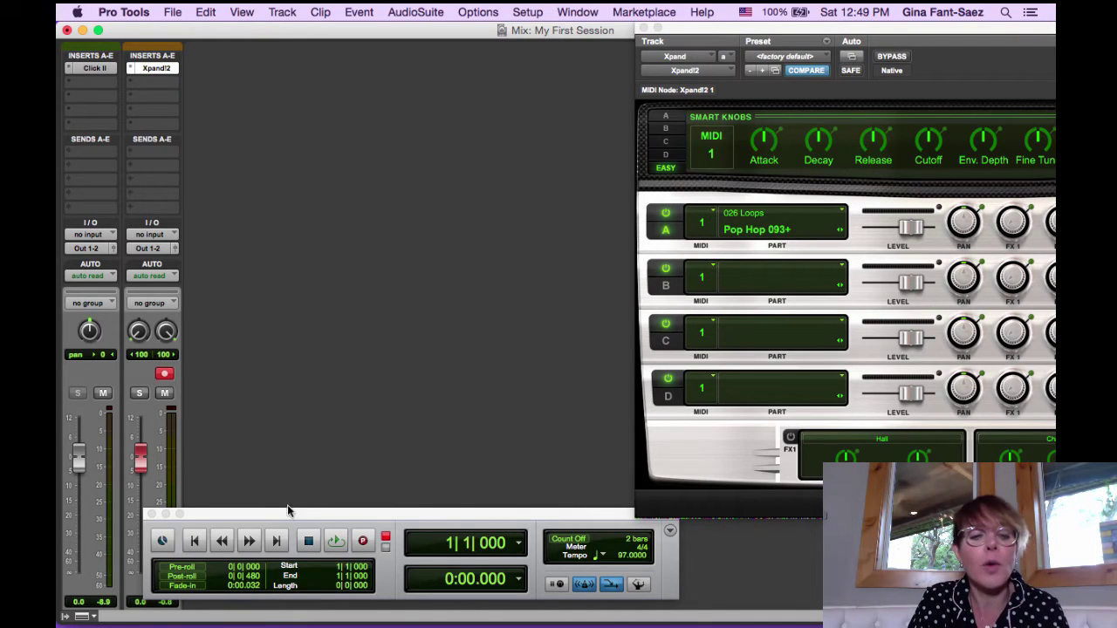
drag(288, 511, 353, 515)
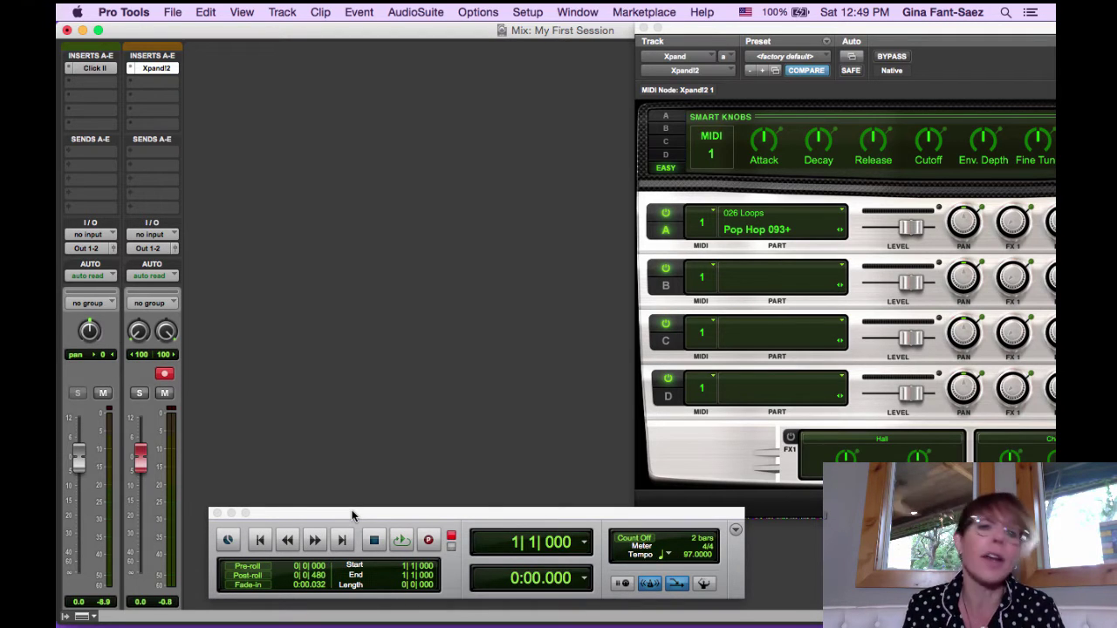
key(super+equal)
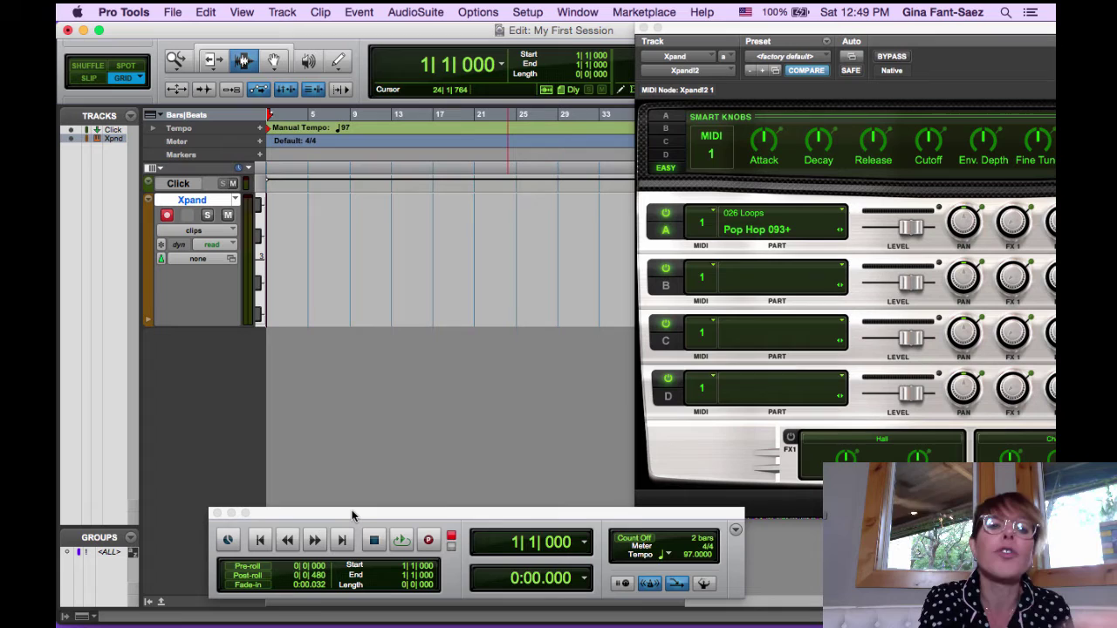
Step: Show a minutes-and-seconds sub counter beside the bars-and-beats main counter
click(501, 63)
click(486, 255)
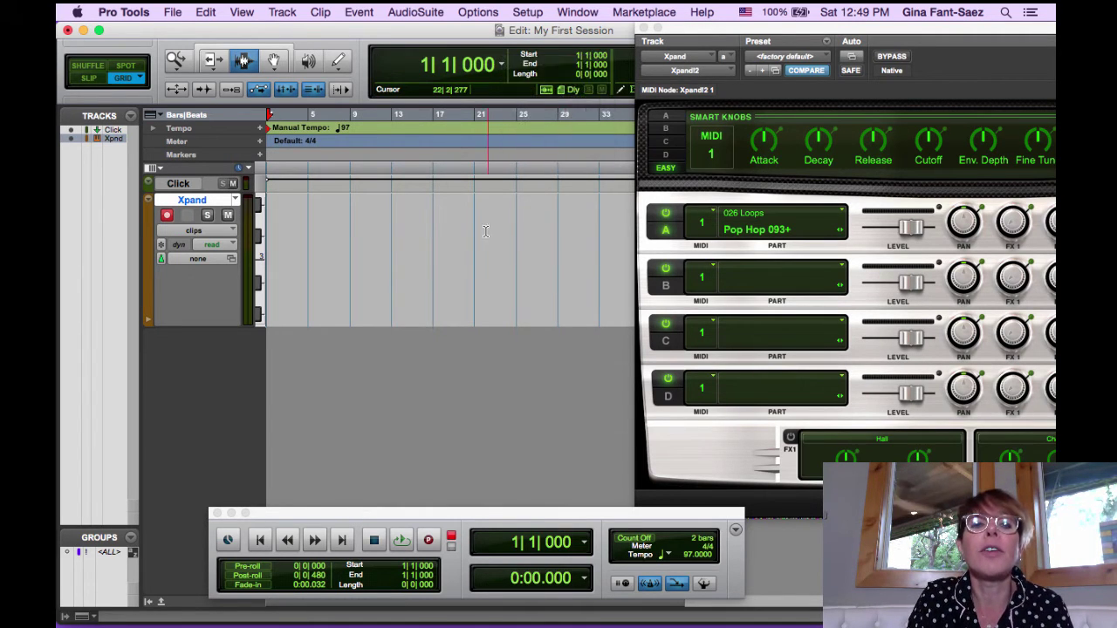
click(502, 65)
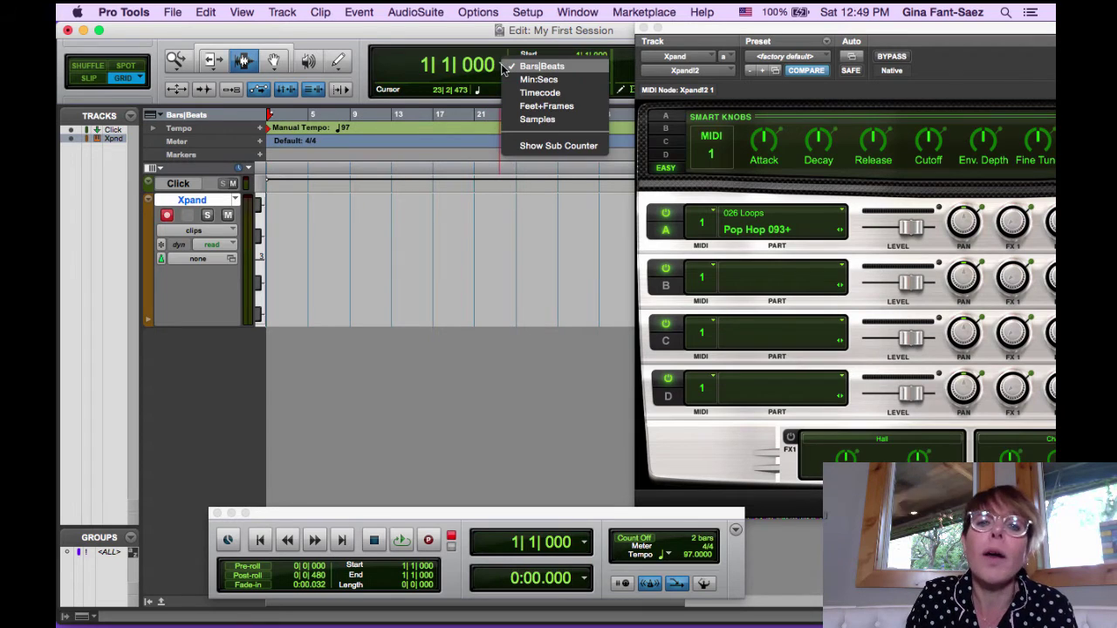
click(528, 146)
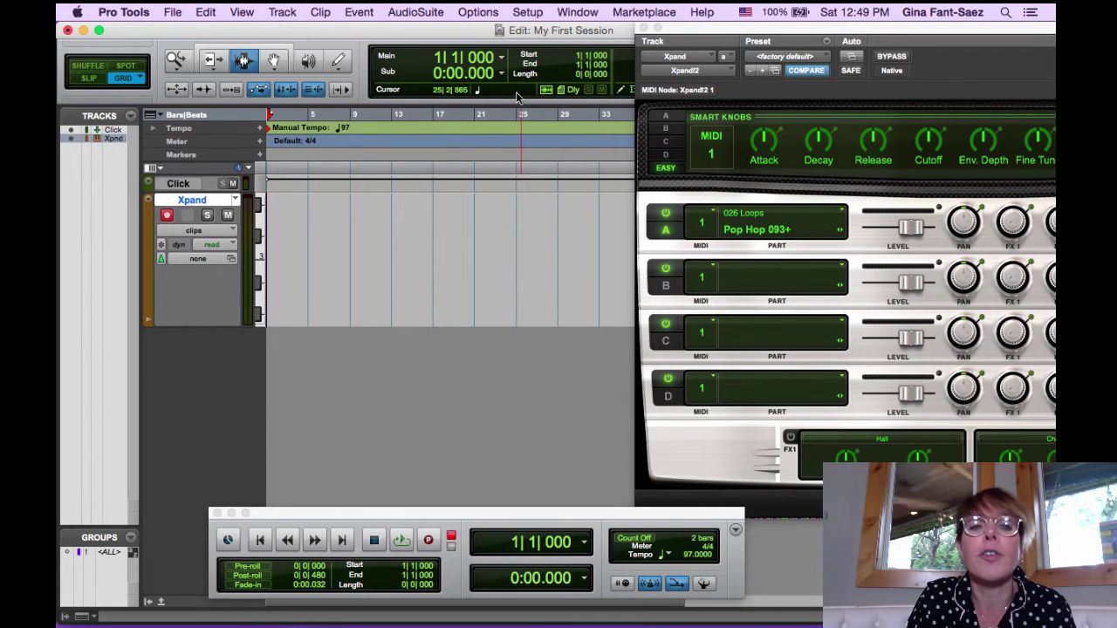
click(504, 77)
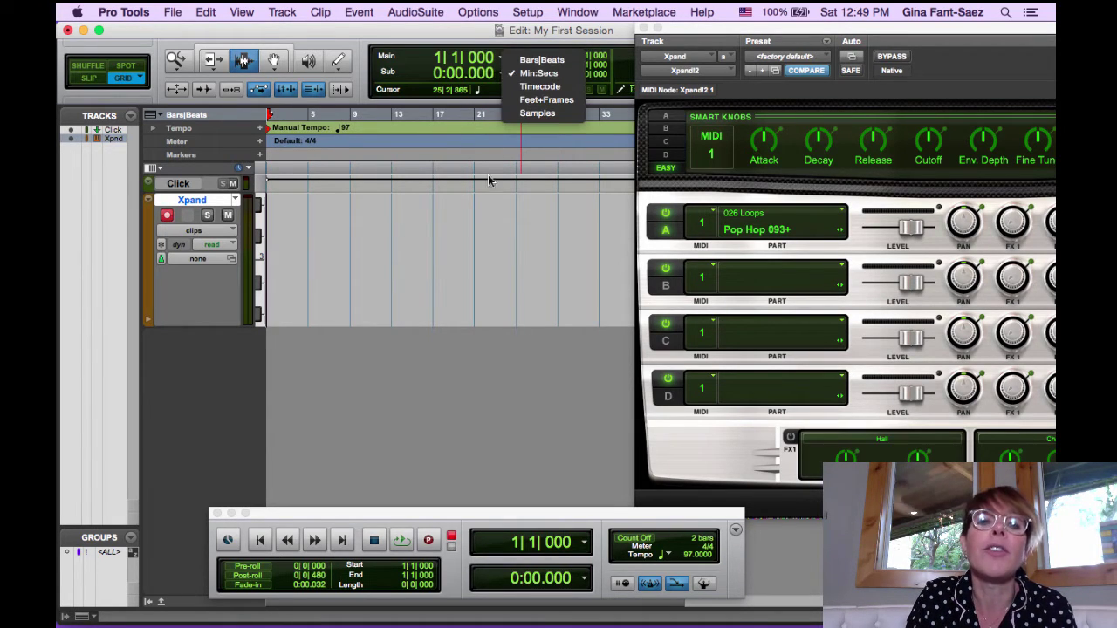
click(480, 261)
Step: Jump the playhead to bar 31 and back to the start, then open macOS System Preferences
click(579, 261)
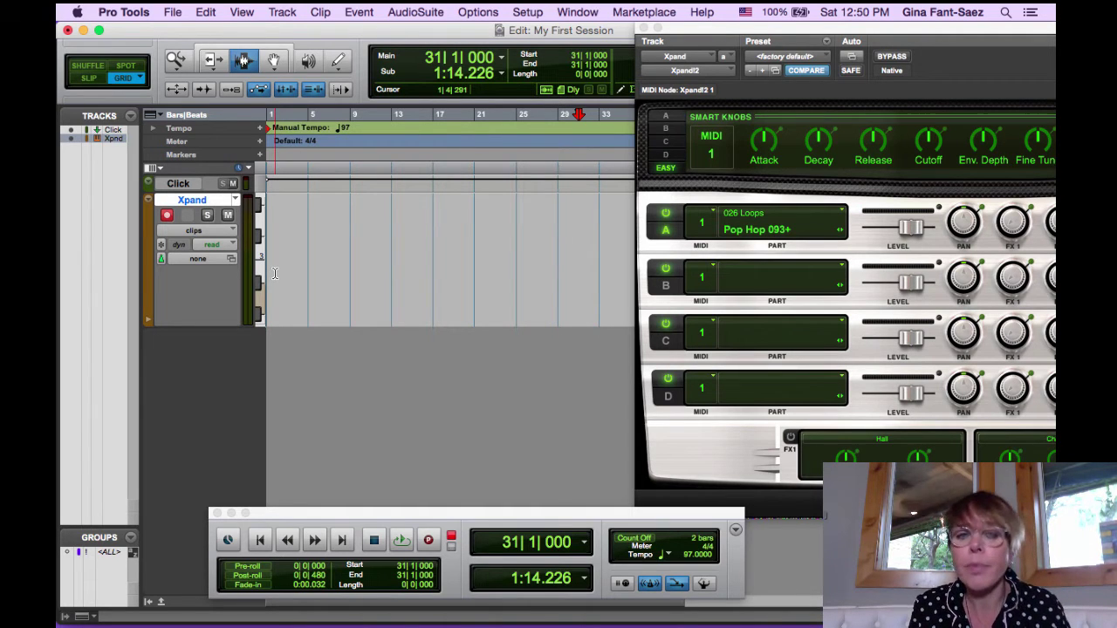
key(Return)
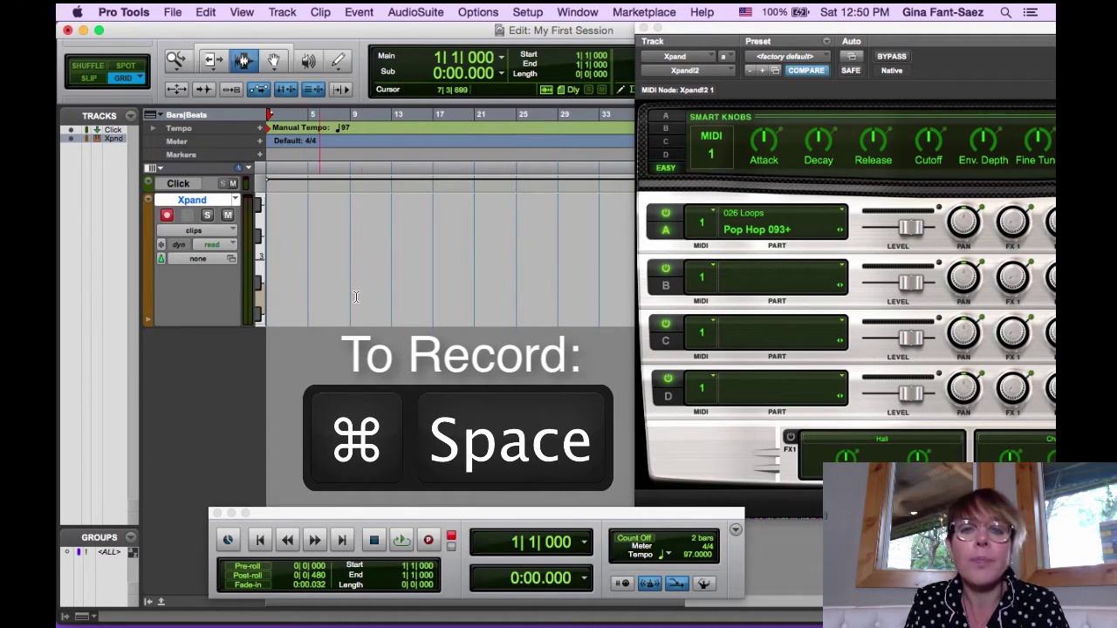
click(78, 11)
click(108, 54)
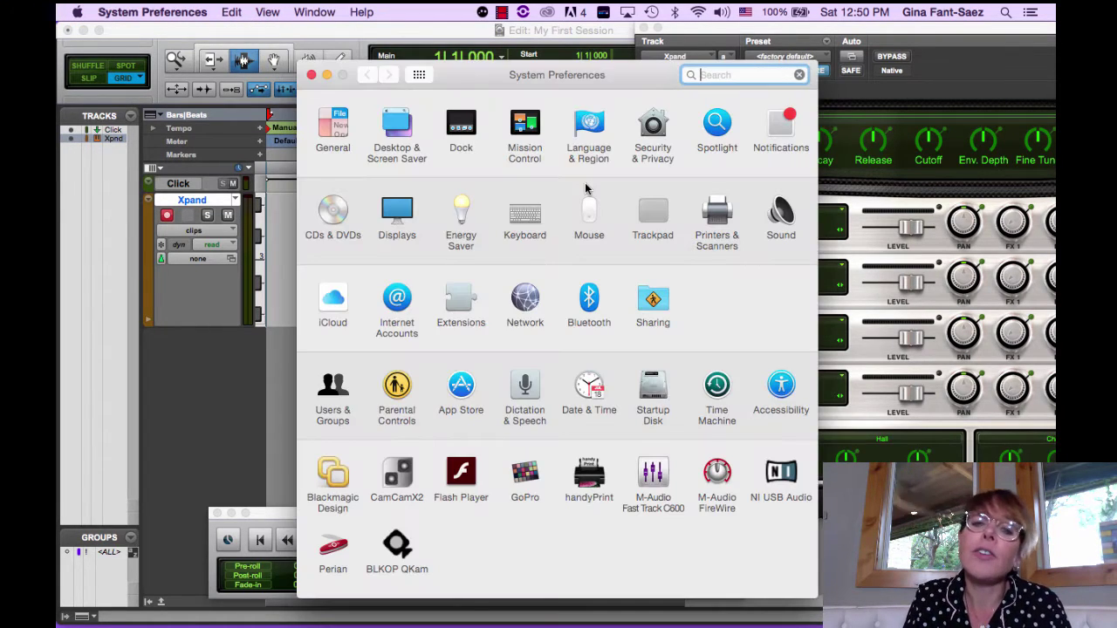
Step: In Spotlight's Keyboard Shortcuts, confirm Show Spotlight search is unchecked, then close the window
click(717, 128)
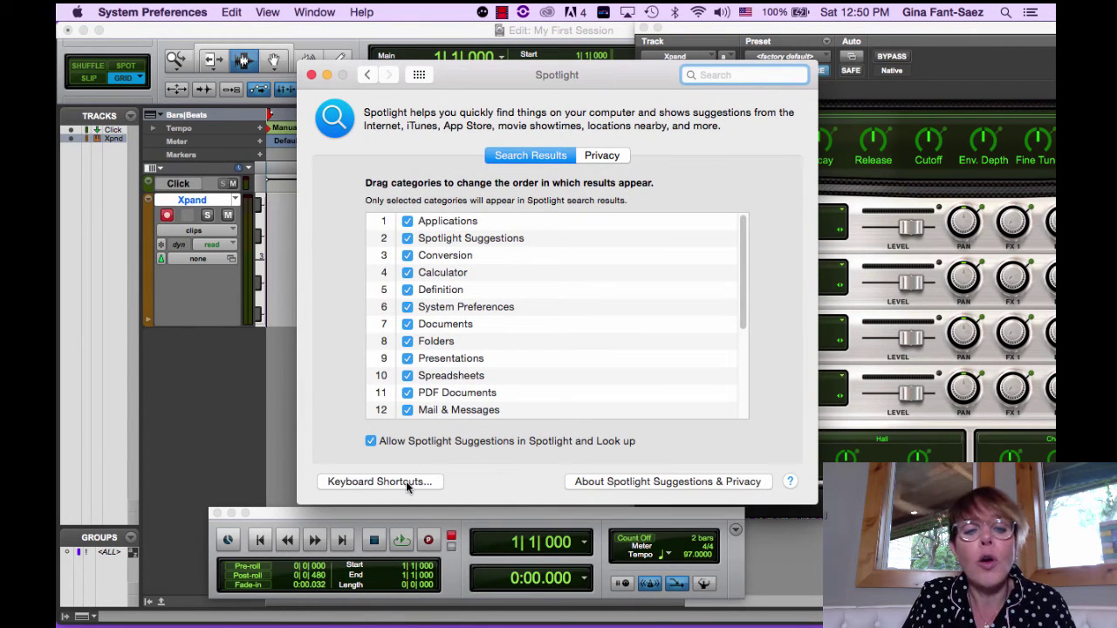
click(406, 480)
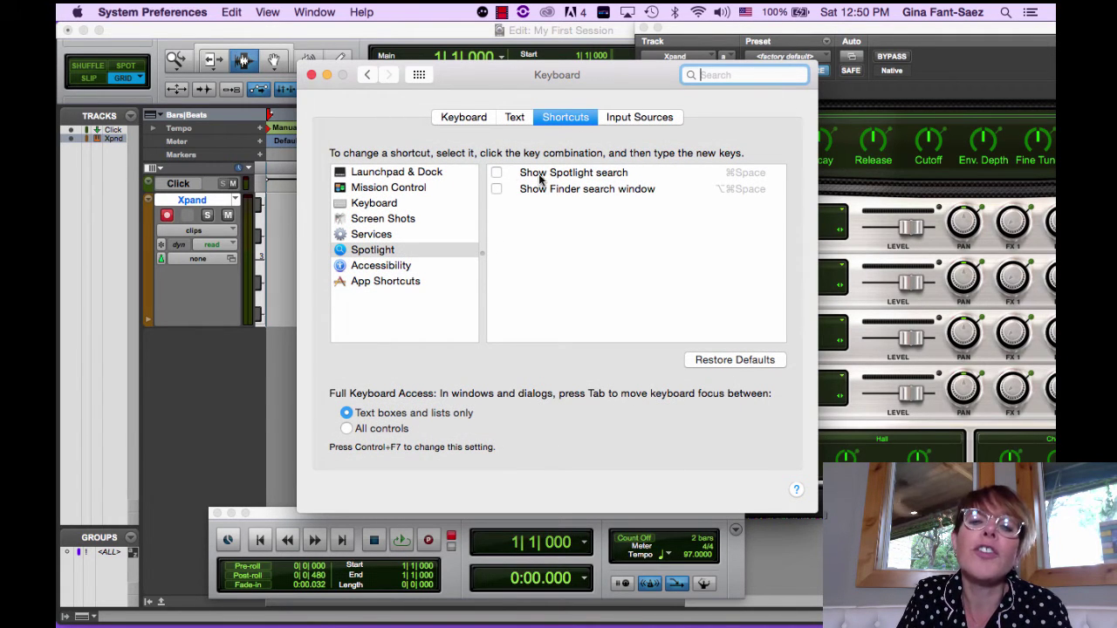
click(754, 175)
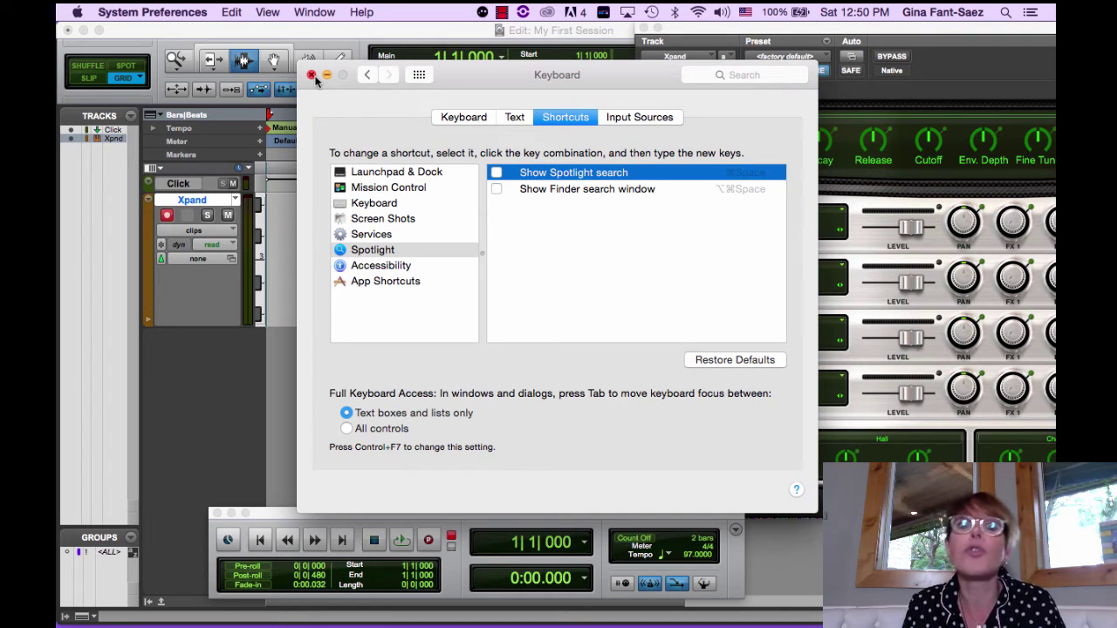
click(312, 76)
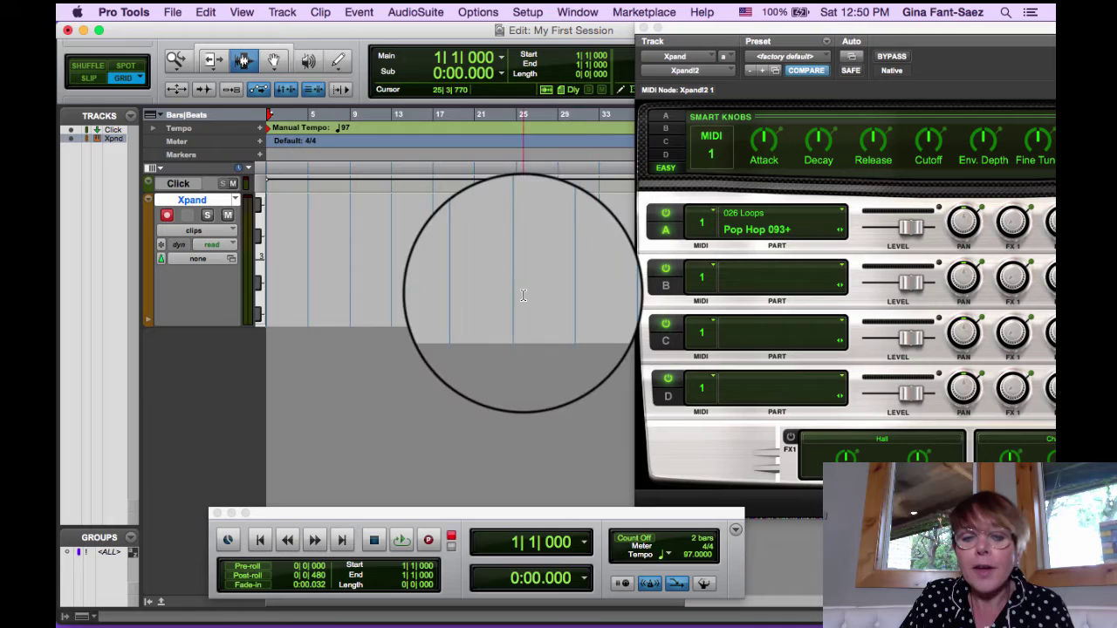
Step: Enable Wait for Note in the Transport window, repositioning the window around it
drag(523, 513, 522, 219)
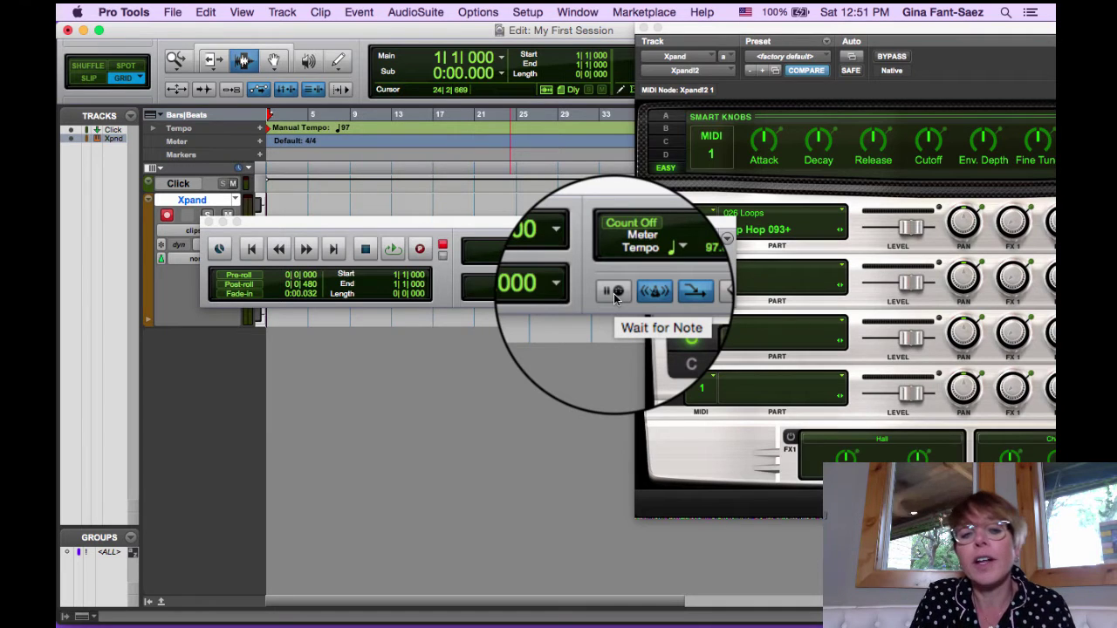
click(615, 293)
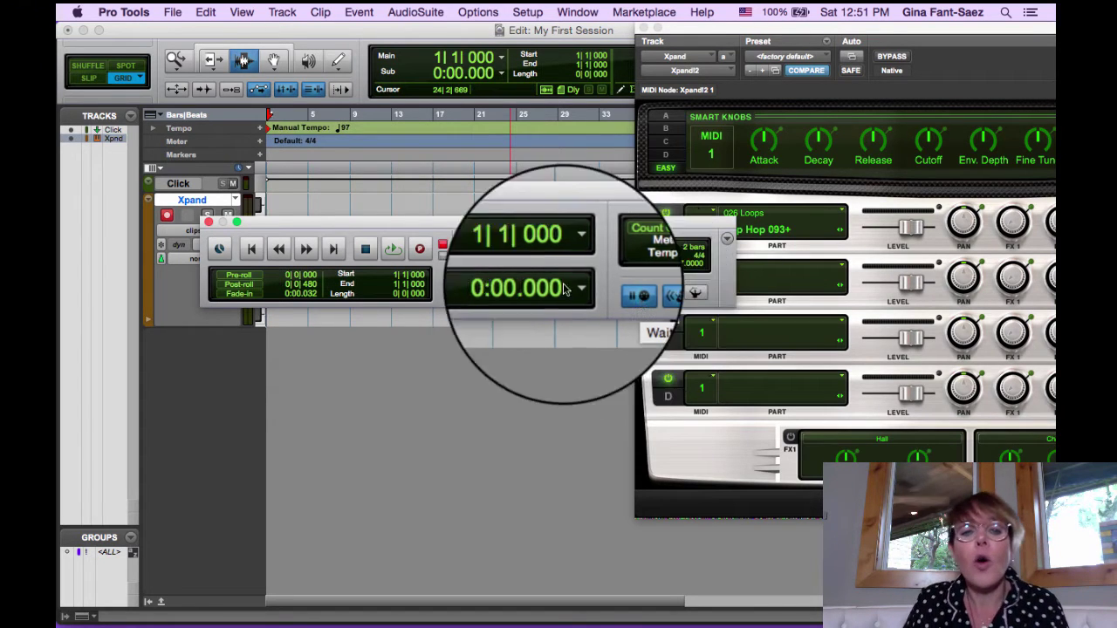
drag(436, 225, 502, 409)
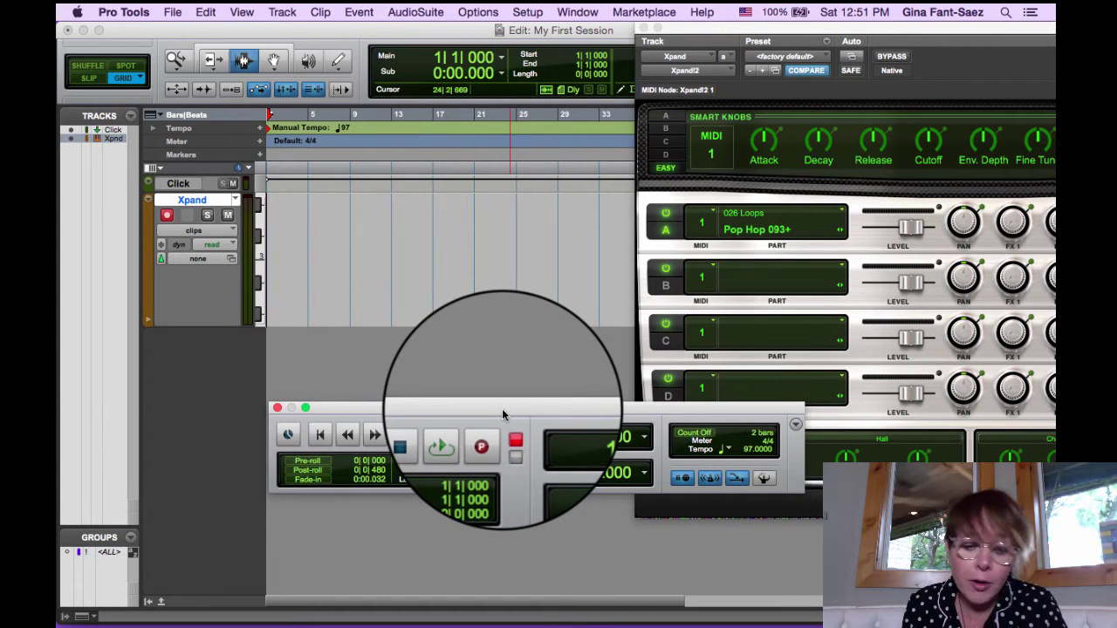
key(super+space)
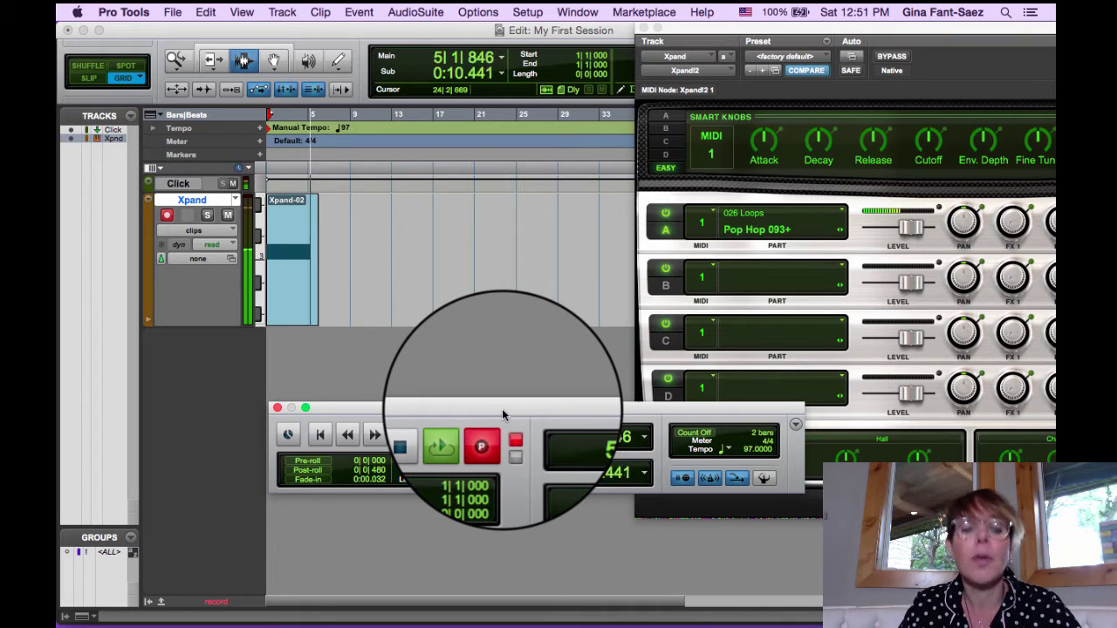
key(space)
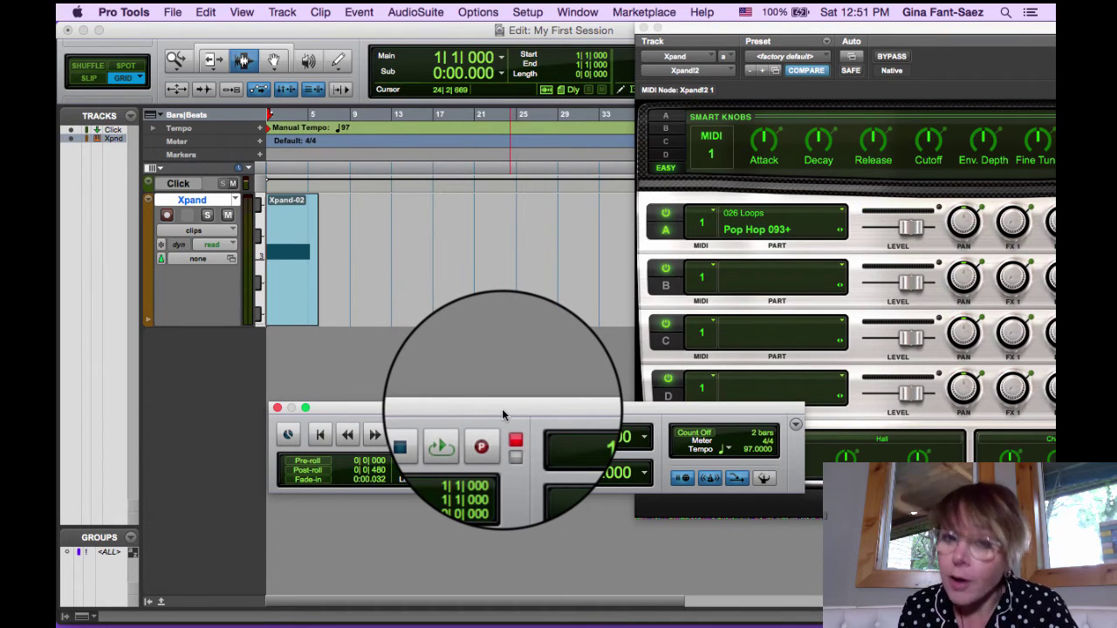
key(space)
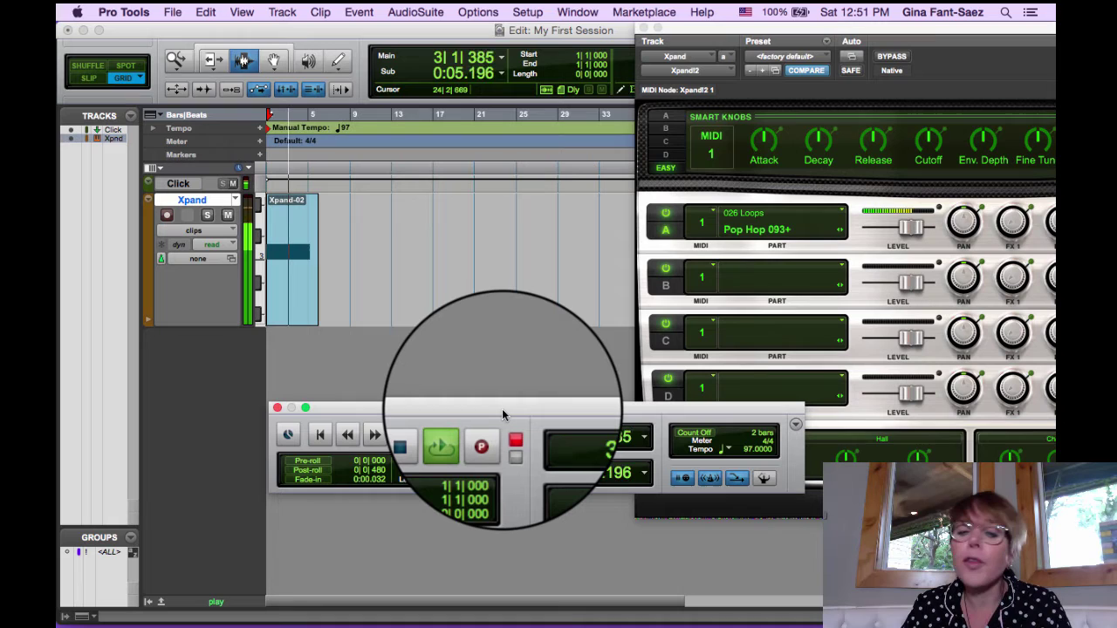
key(space)
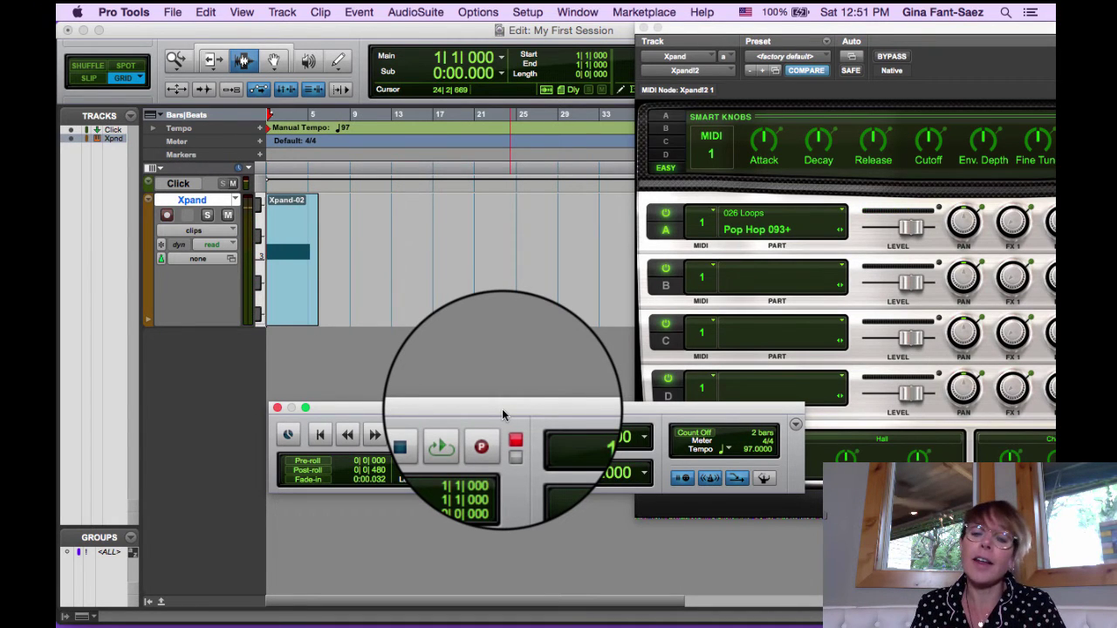
Step: Set the session tempo to 95 and play the drum loop to audition it
click(748, 448)
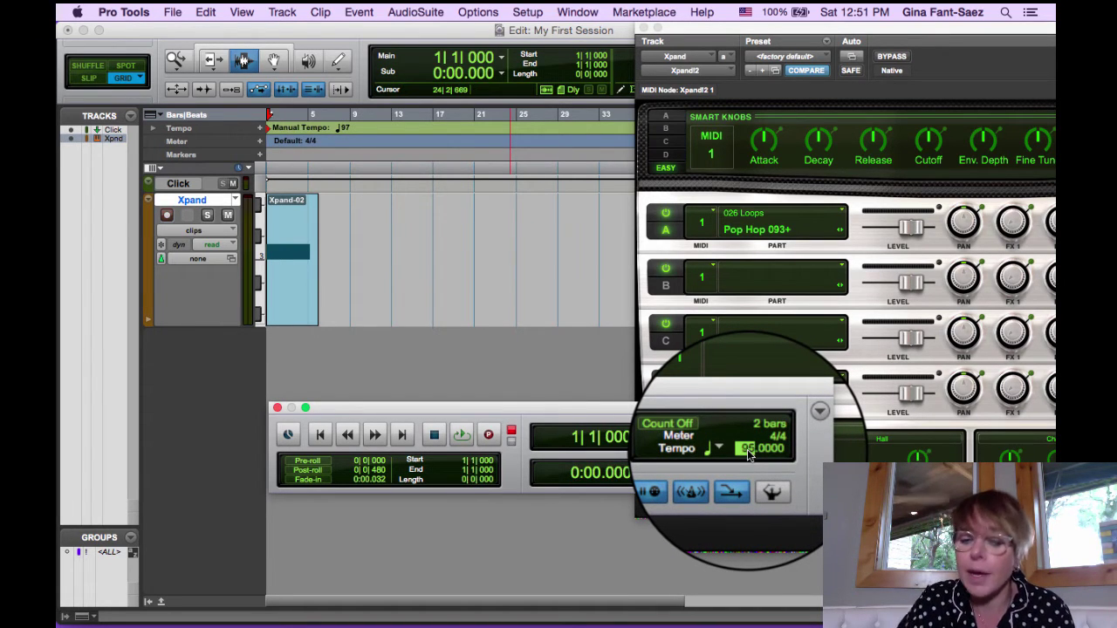
key(Return)
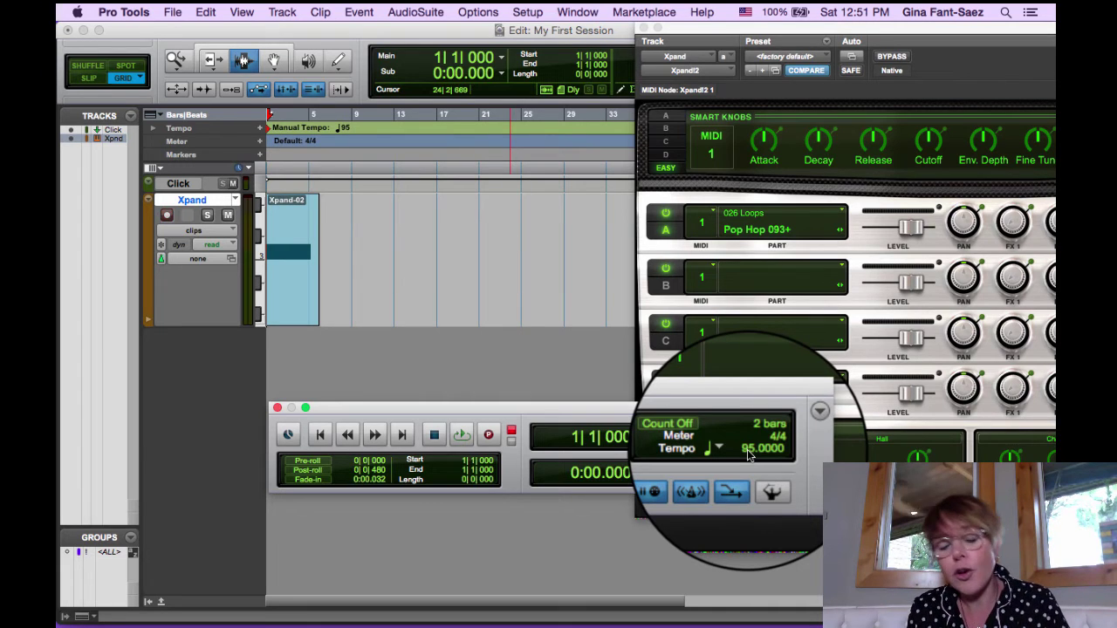
key(space)
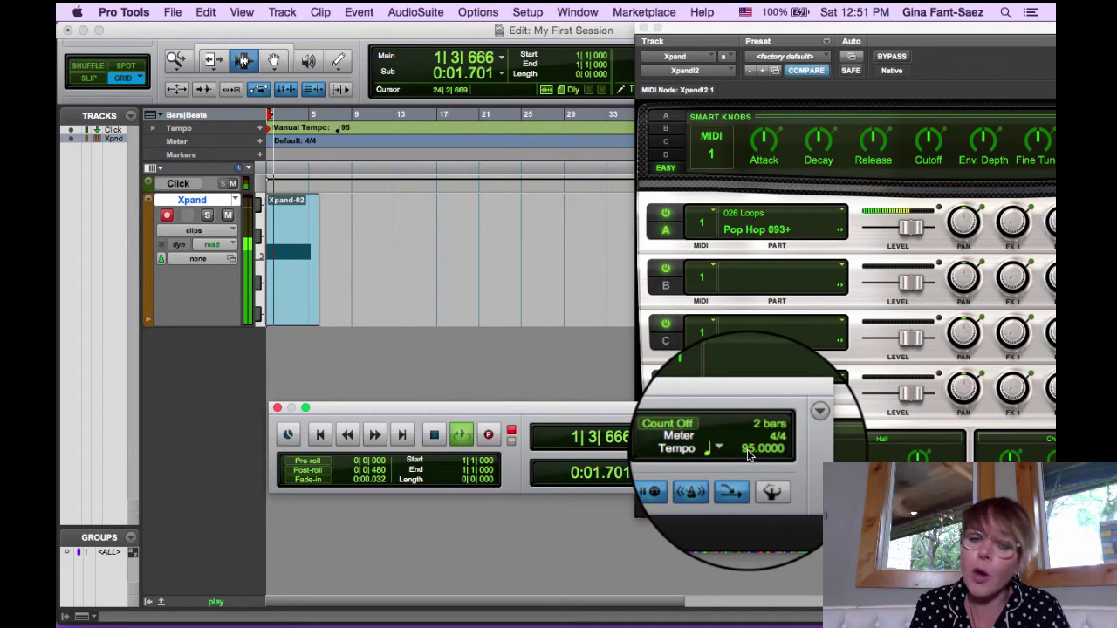
key(space)
Step: Audition the loop at tempo 80, then set the tempo back to 95
click(748, 449)
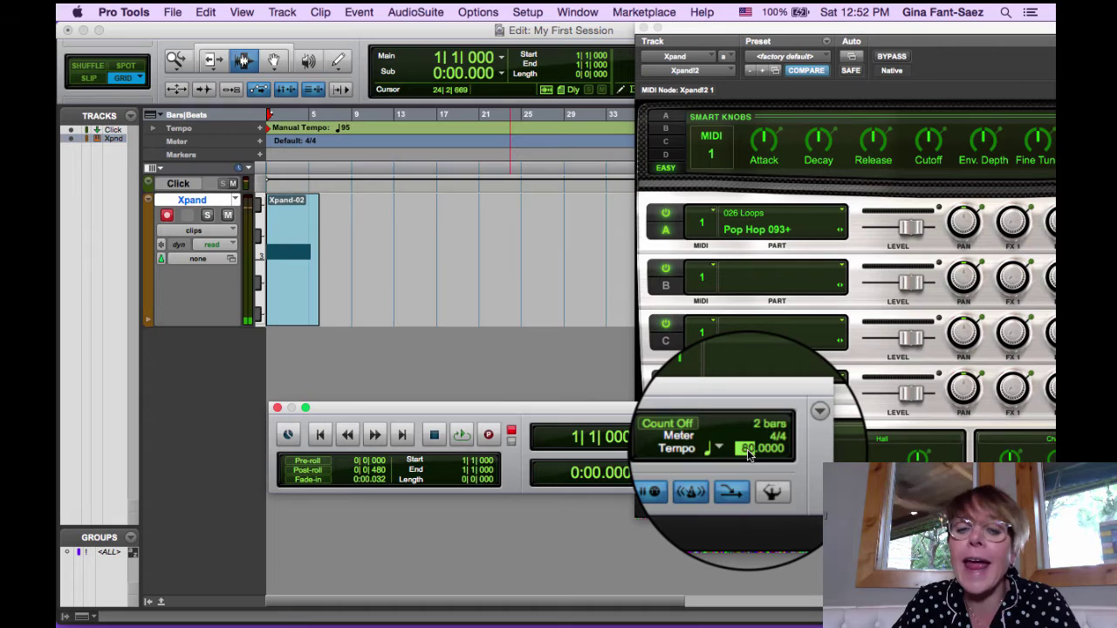
text(80)
key(Return)
key(space)
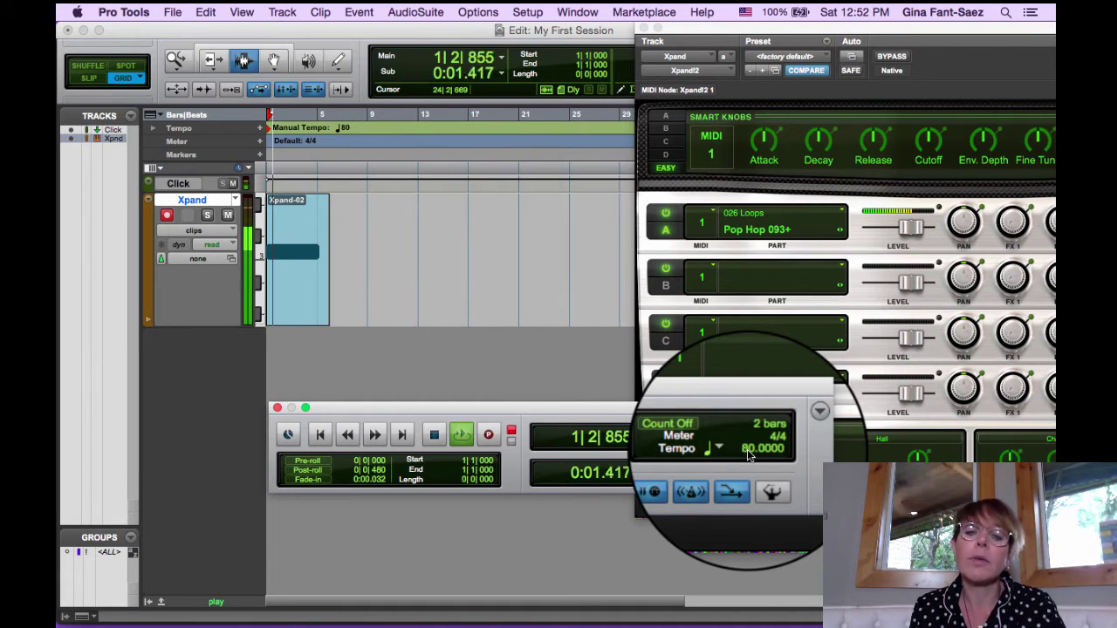
key(space)
click(747, 449)
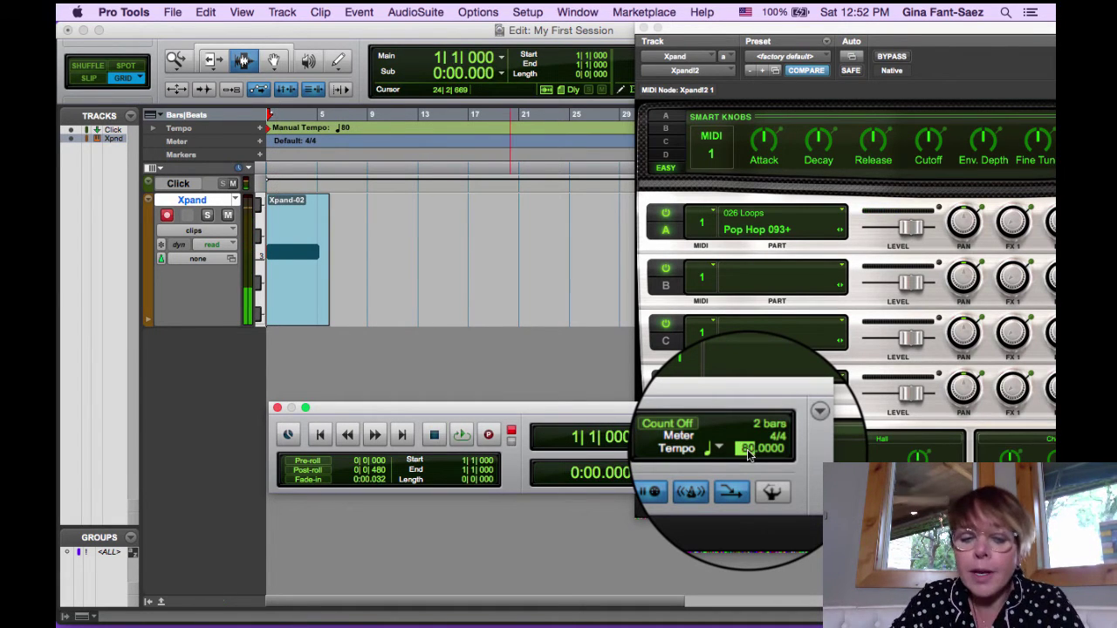
text(95)
key(Return)
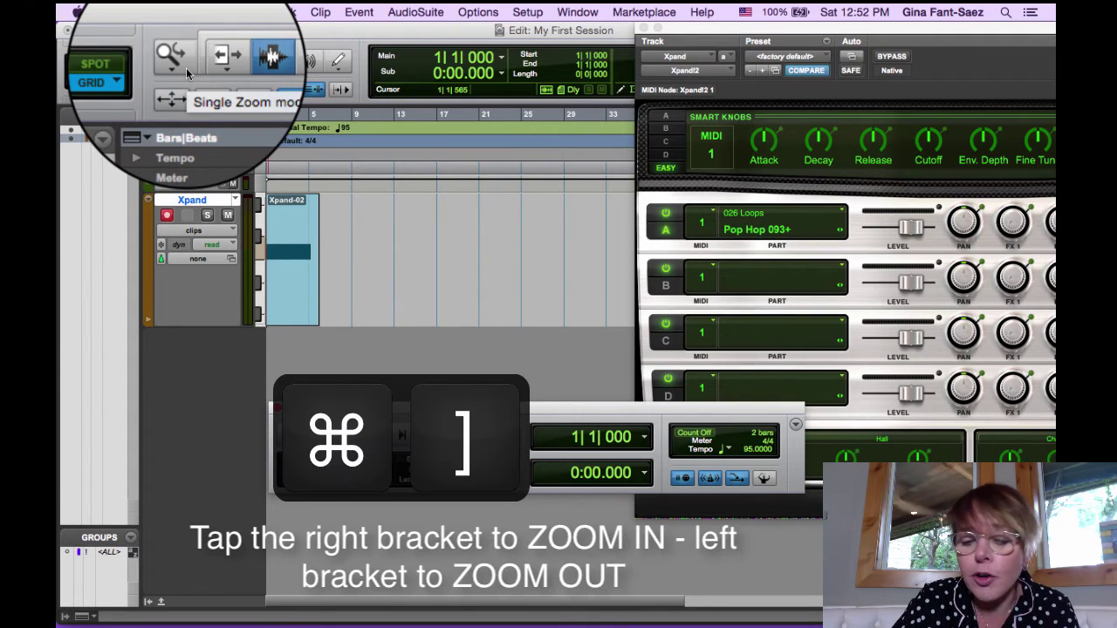
Step: Zoom in on the Xpand-02 clip and try the Trim tool and Slip mode
key(super+bracketright)
key(super+bracketright)
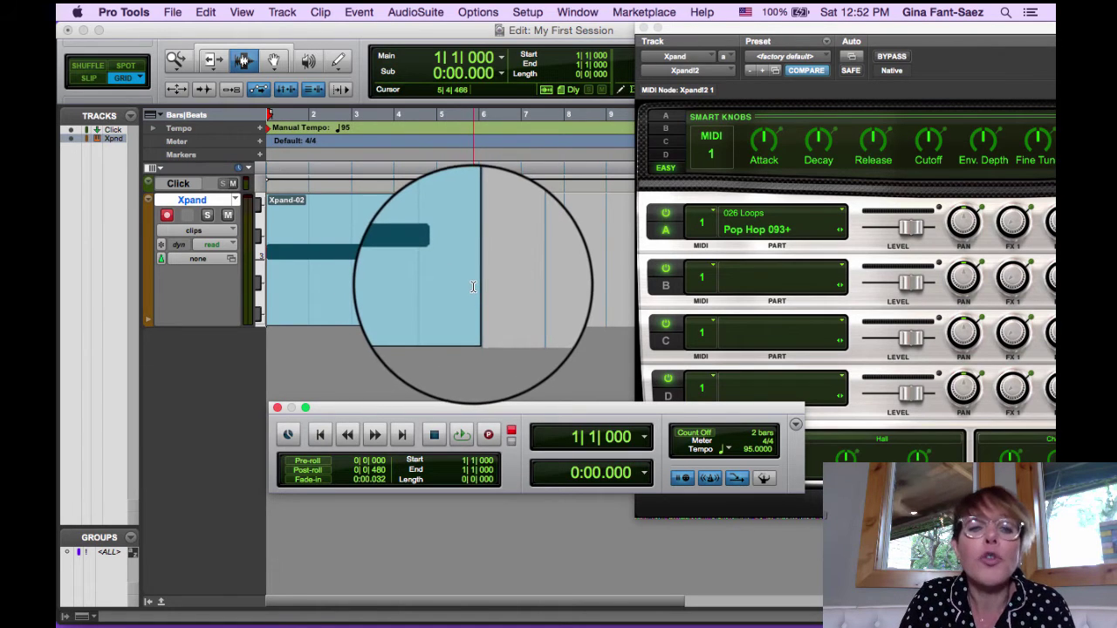
click(211, 61)
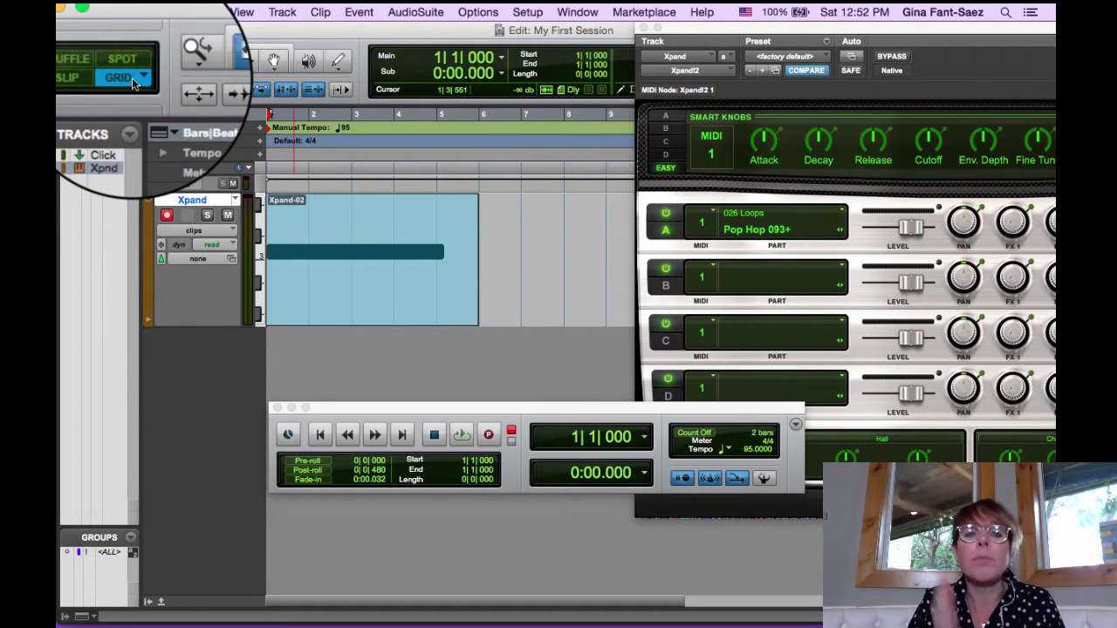
click(87, 80)
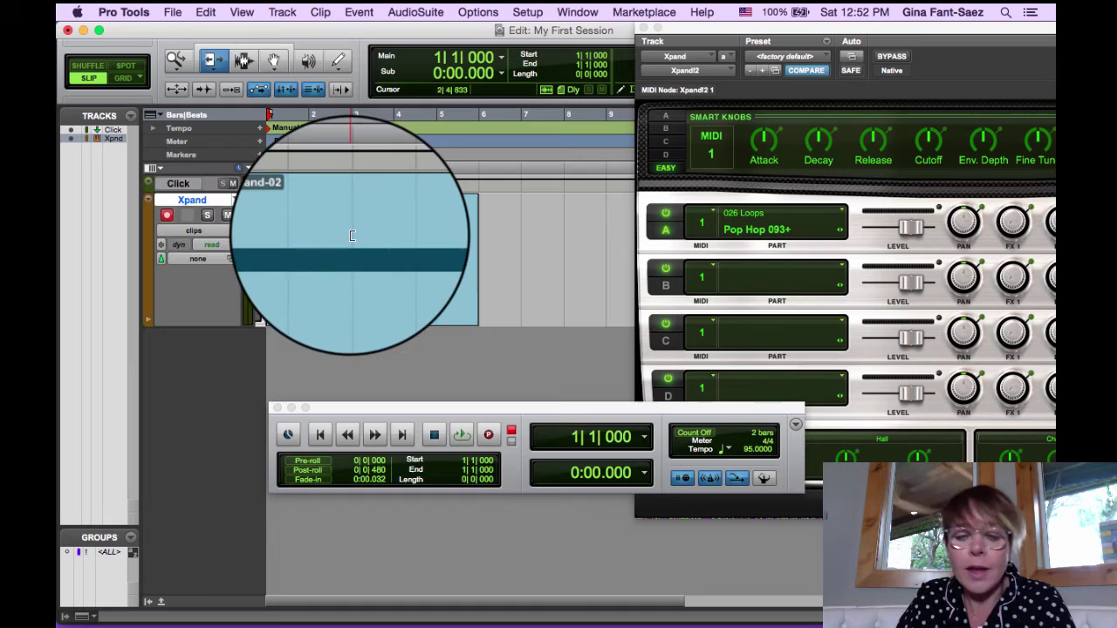
Step: With the Selector snapping to the grid, place the edit cursor at bar 5
click(242, 59)
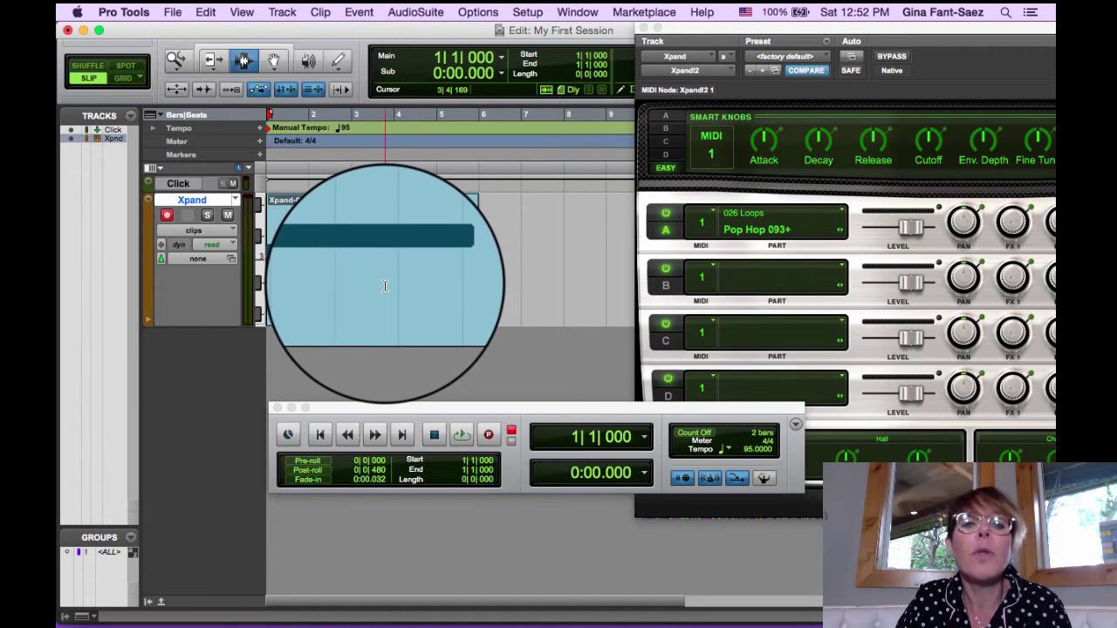
click(384, 286)
click(449, 253)
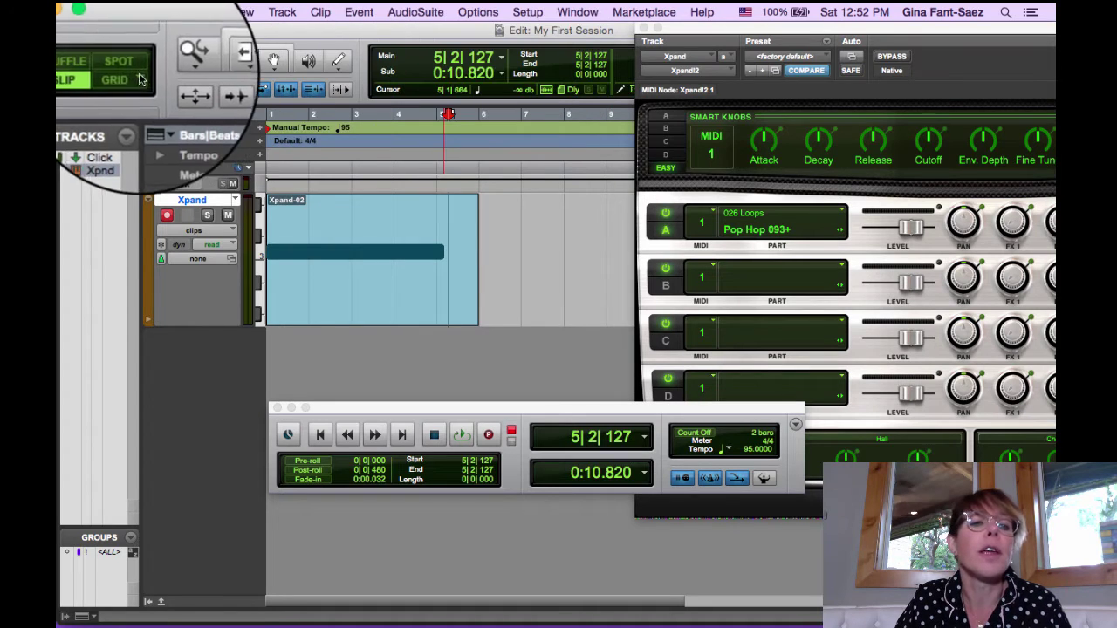
click(353, 288)
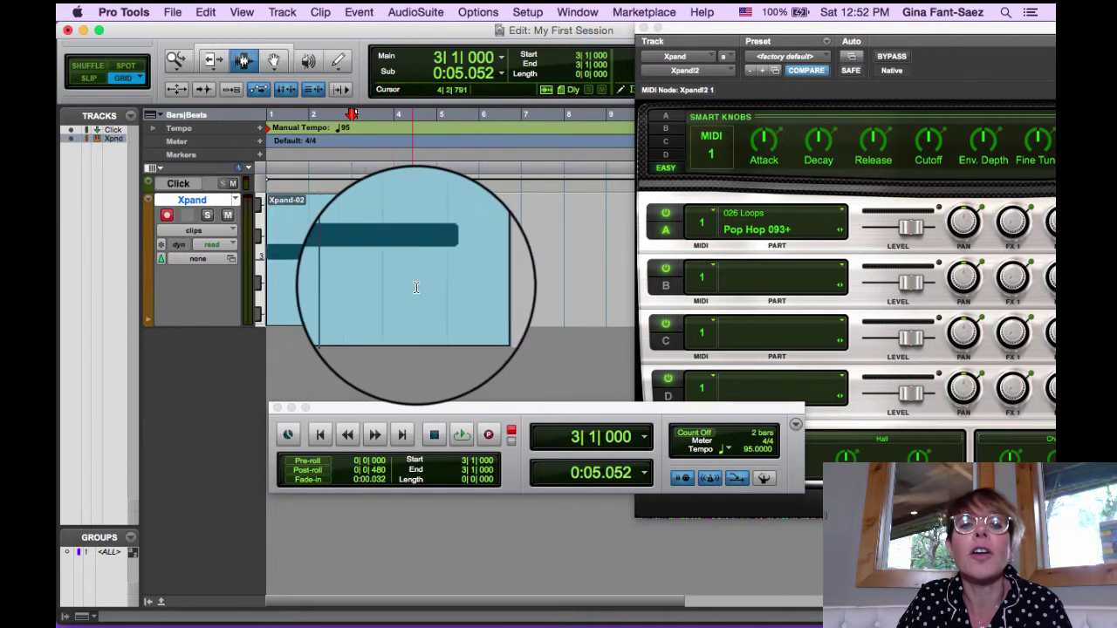
click(436, 248)
click(522, 251)
click(426, 244)
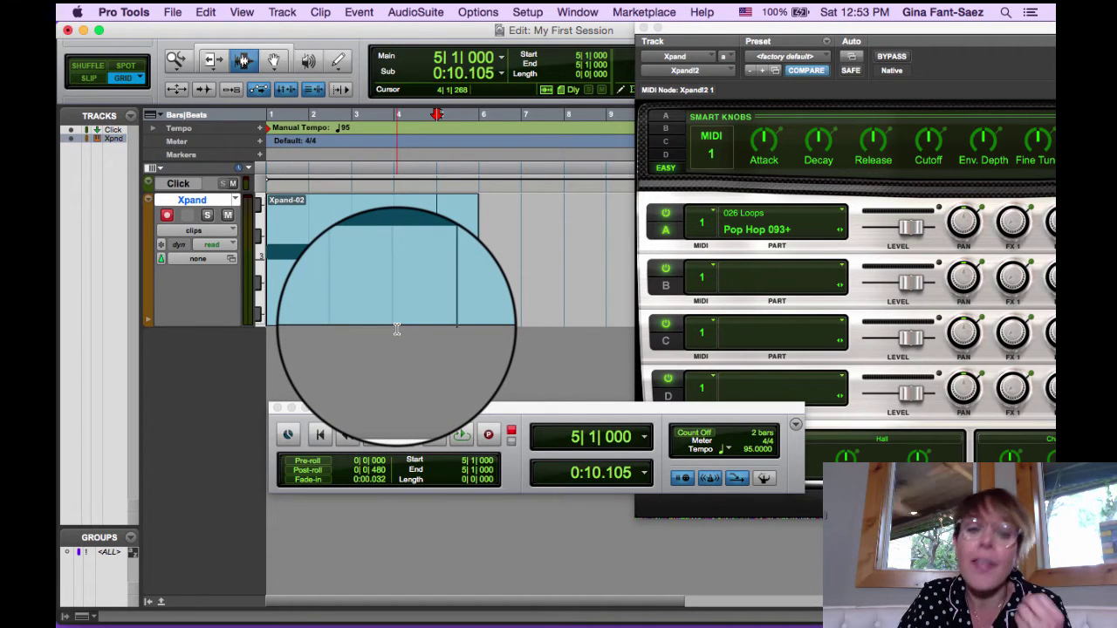
Step: Trim the Xpand-02 clip's end back to bar 5 and switch the track view to notes
click(212, 61)
drag(461, 243, 438, 243)
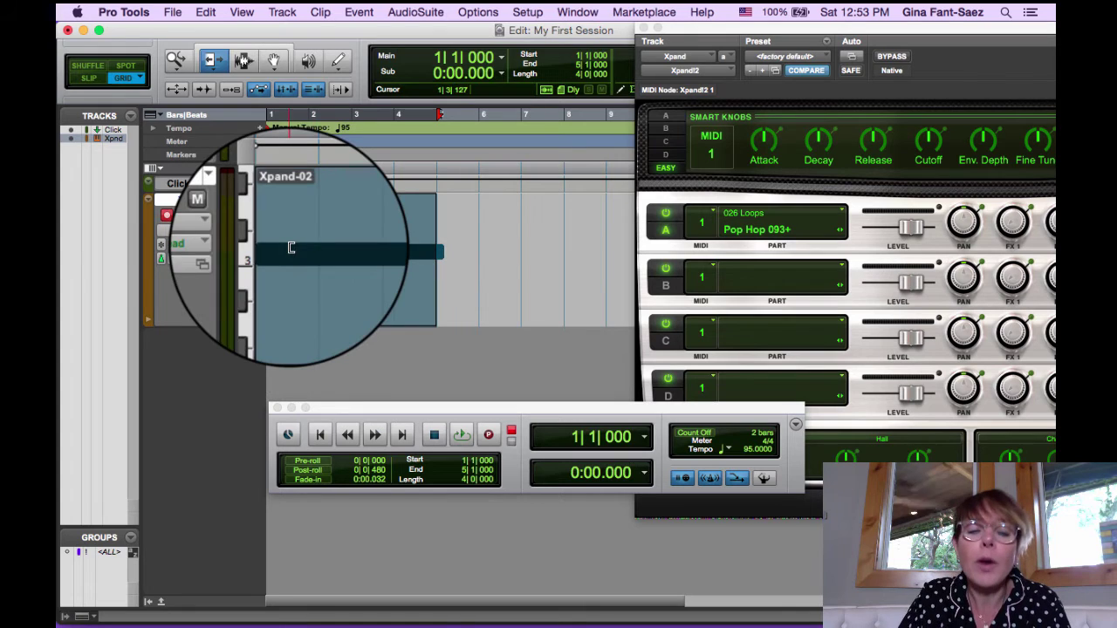
click(199, 233)
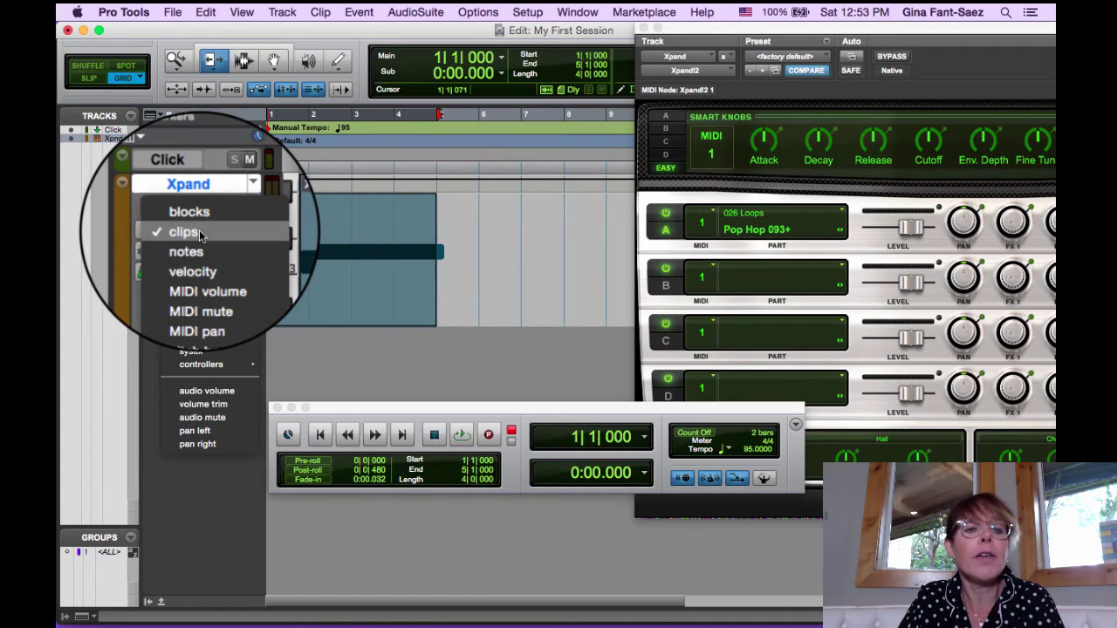
click(207, 247)
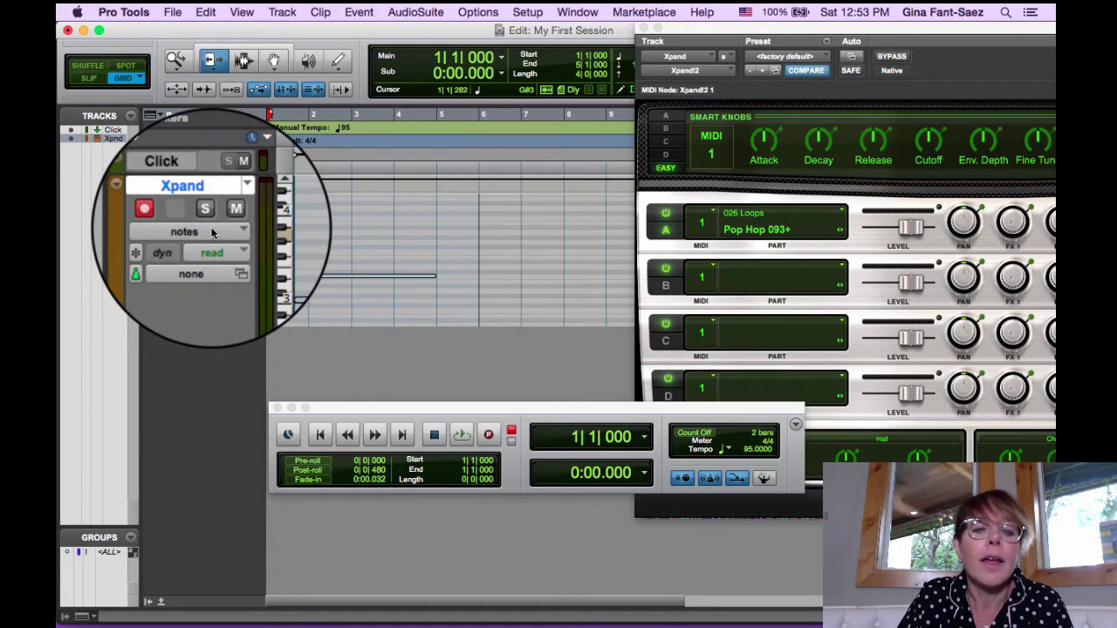
Step: Select bar 1 to bar 5 and confirm start 1|1|000, end 5|1|000, length four bars
click(247, 62)
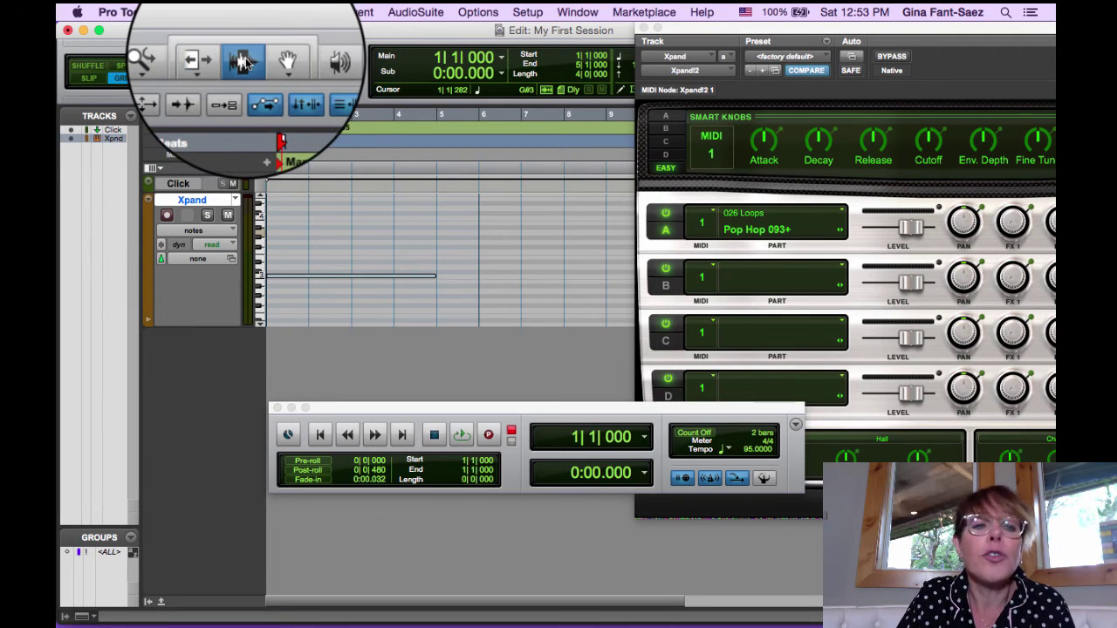
click(437, 297)
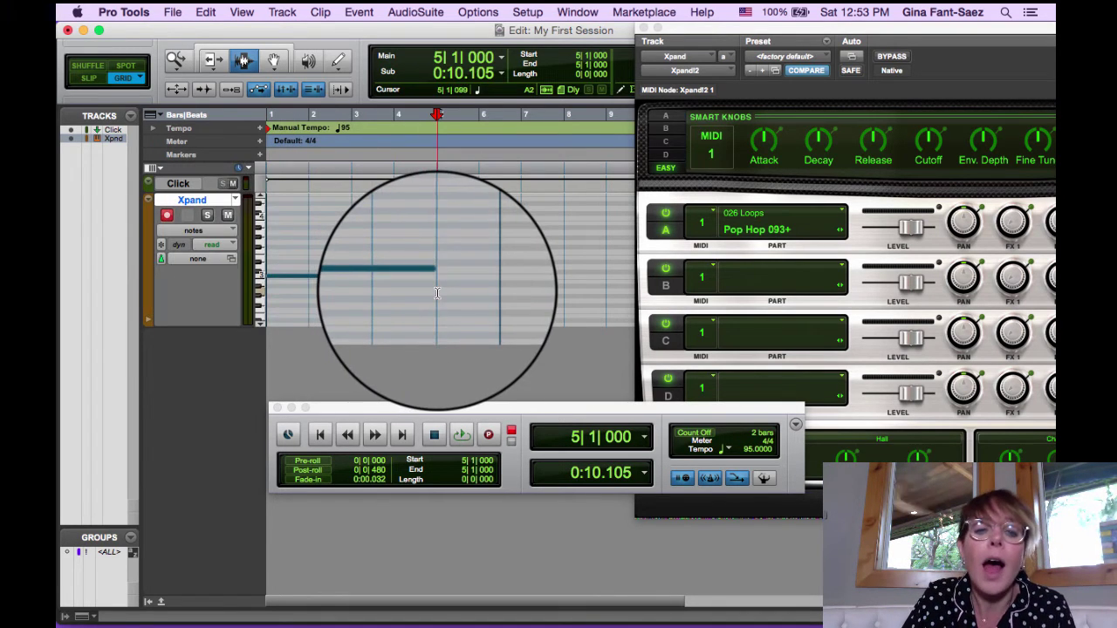
key(Return)
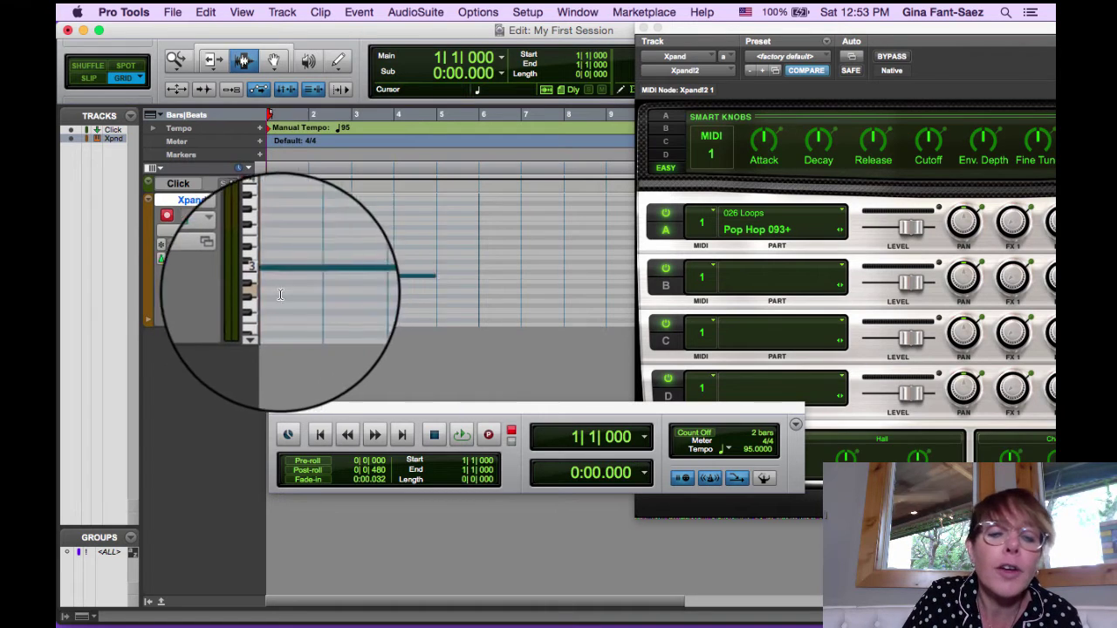
shift+click(454, 280)
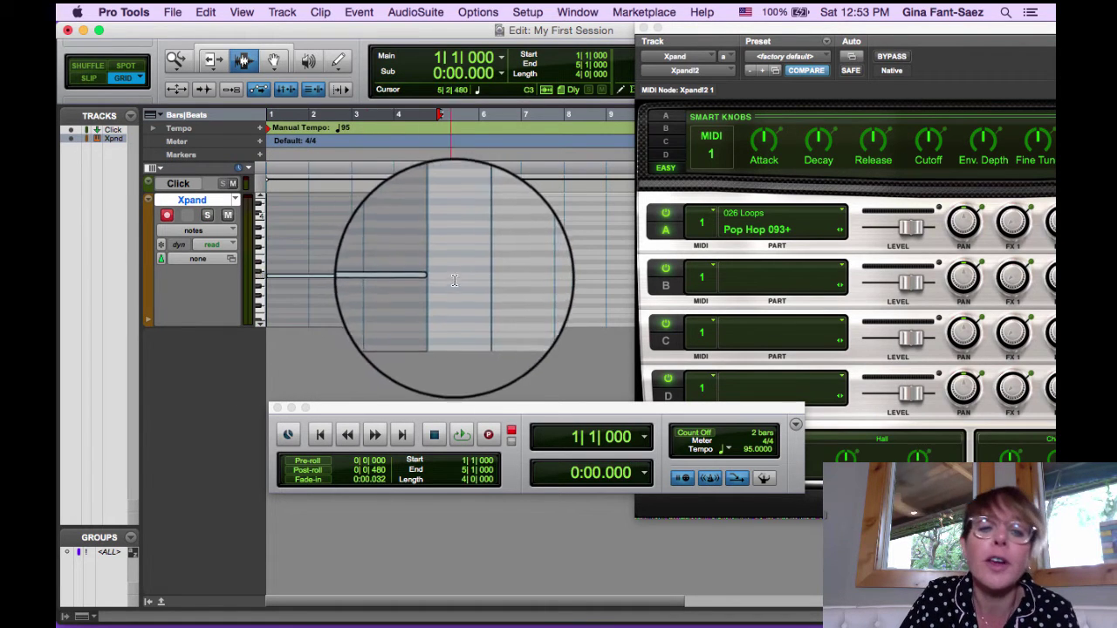
key(space)
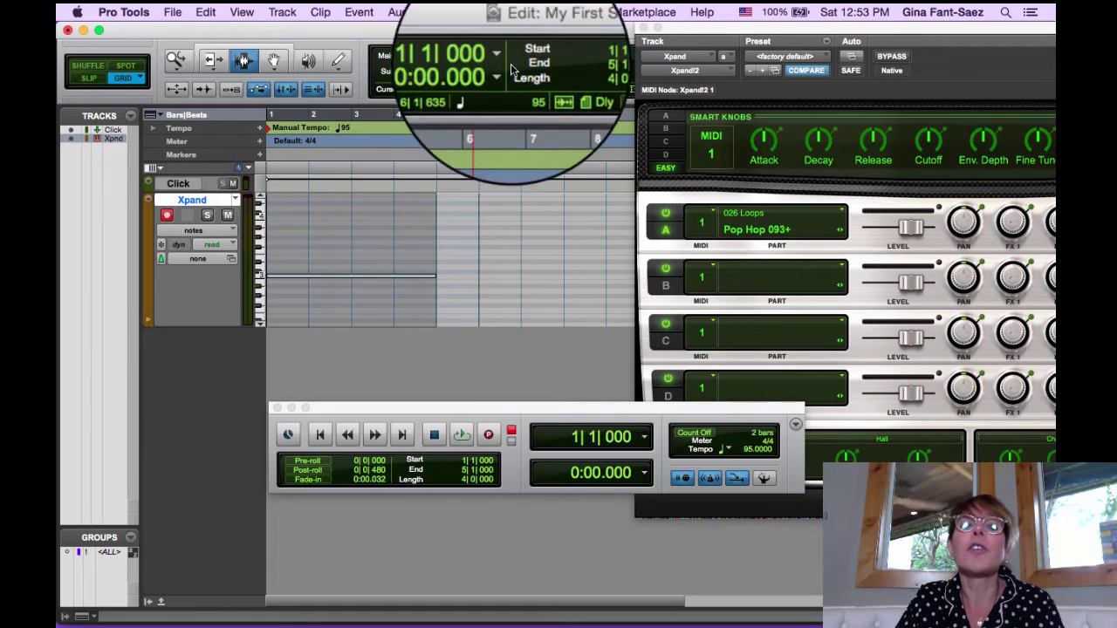
click(569, 49)
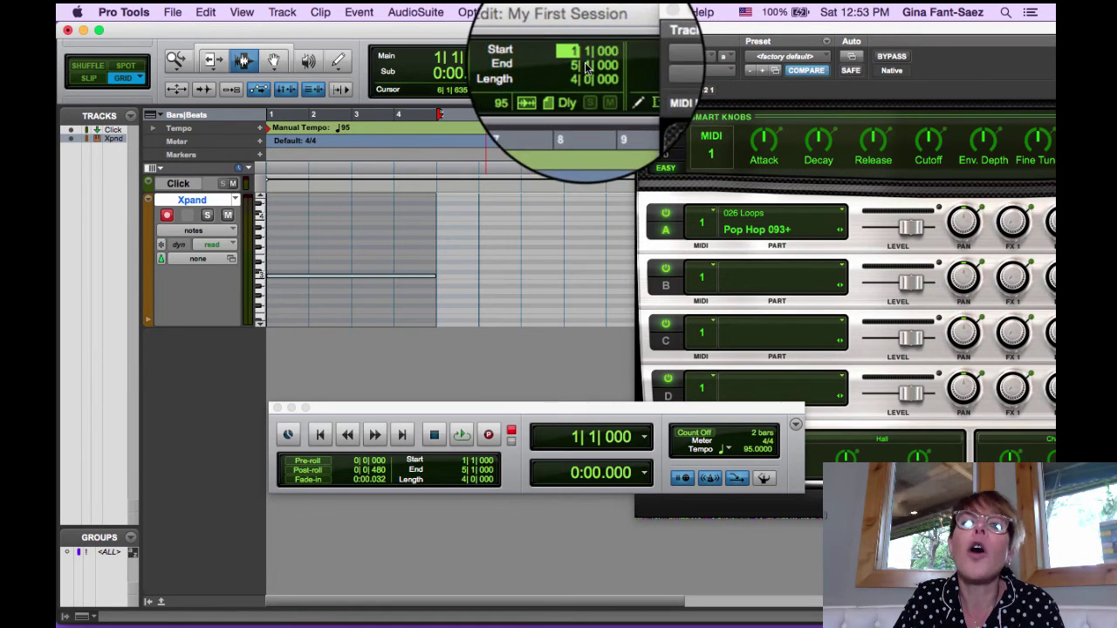
click(578, 75)
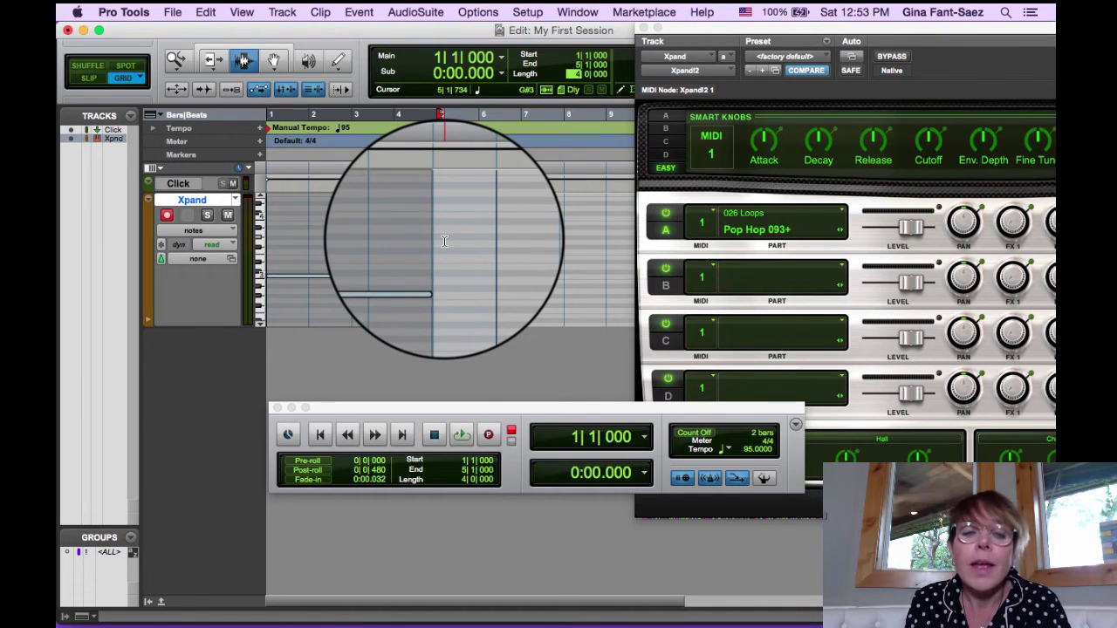
Step: Duplicate the four-bar clip with Edit > Duplicate, then undo it
click(208, 11)
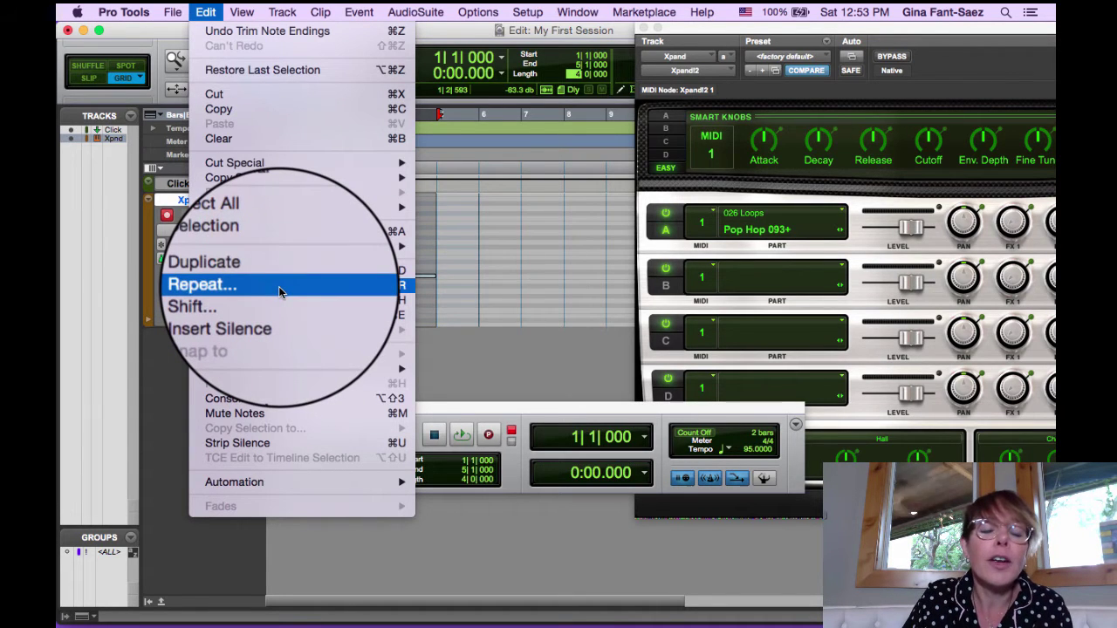
click(400, 271)
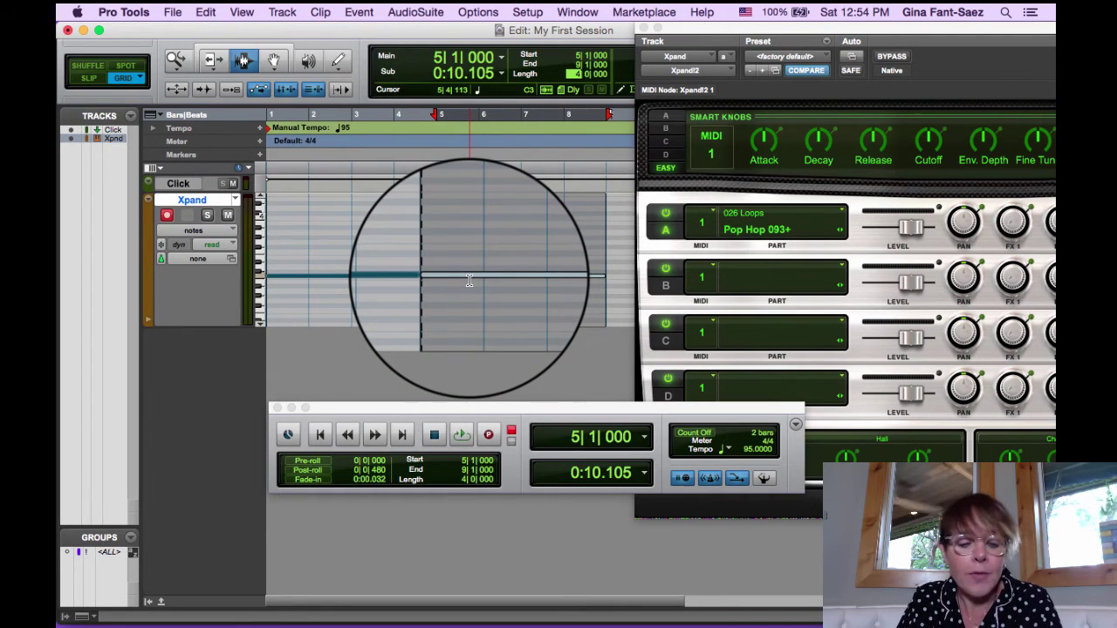
key(super+z)
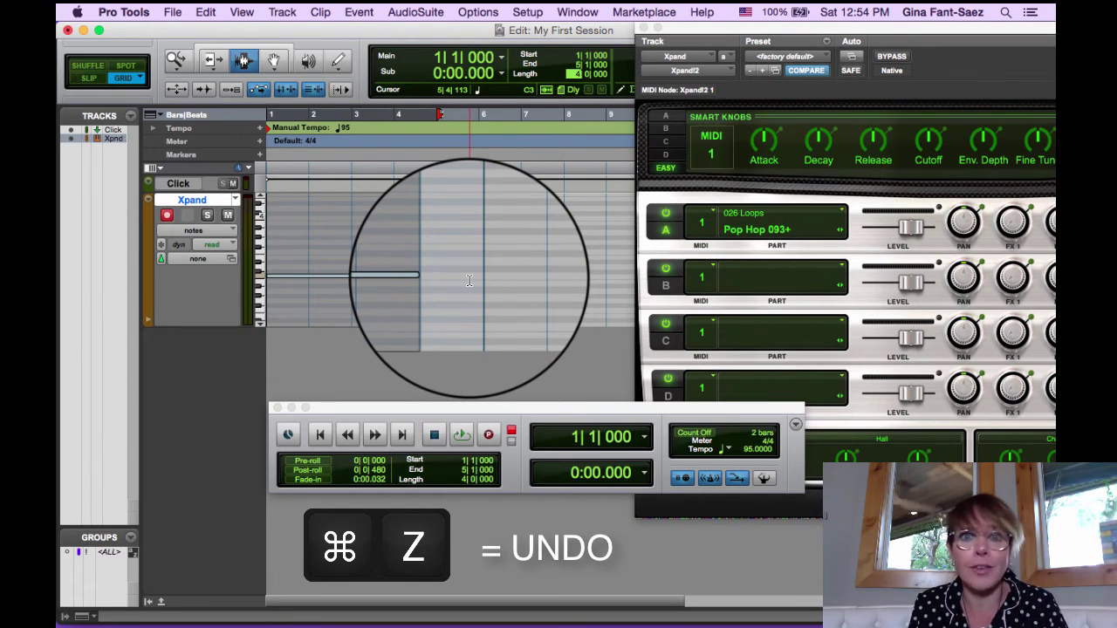
Step: Repeat the four-bar clip with Edit > Repeat and play it back from the session start
click(205, 12)
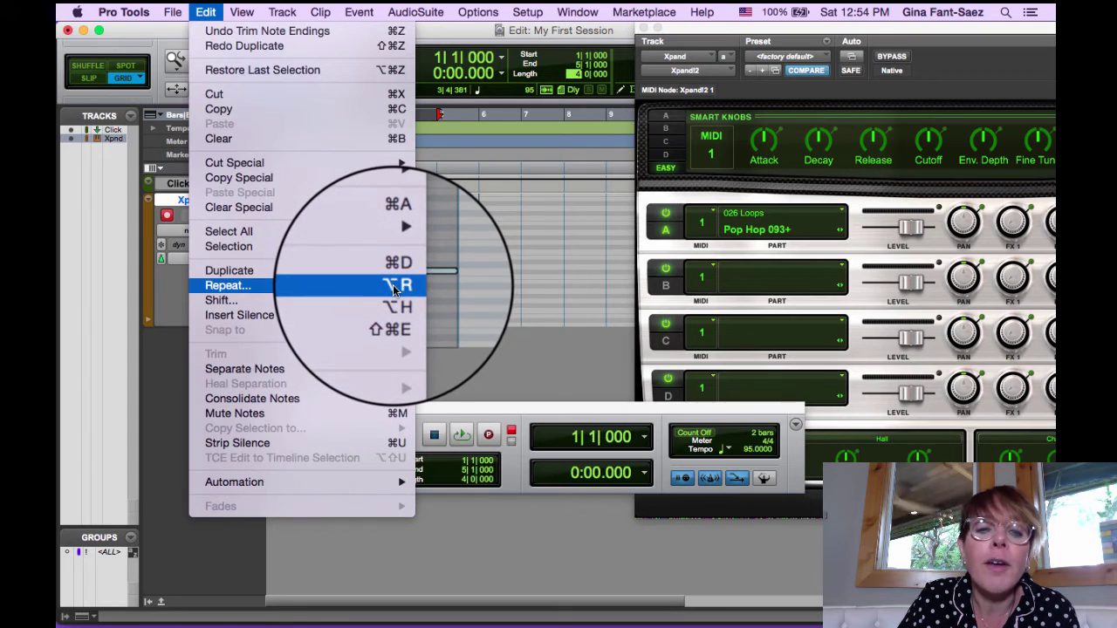
click(393, 288)
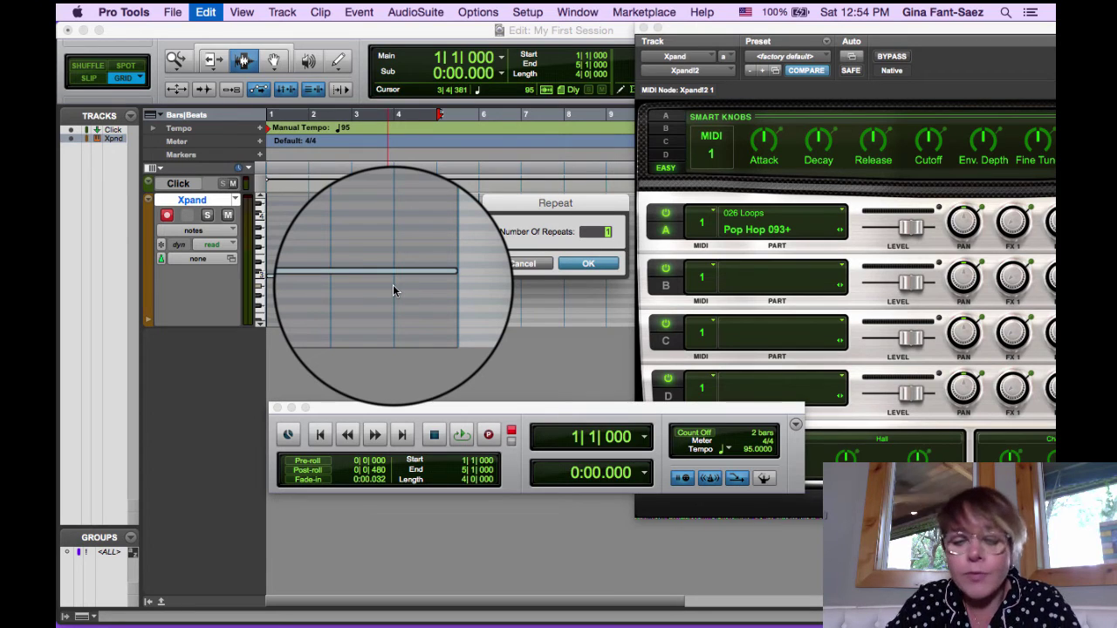
key(Return)
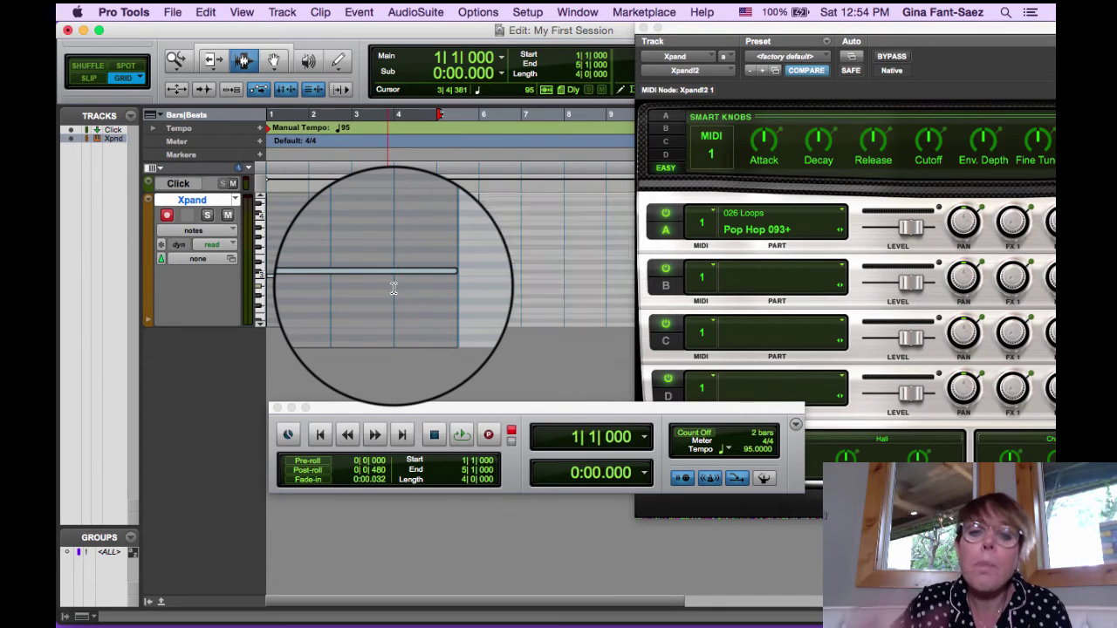
key(Return)
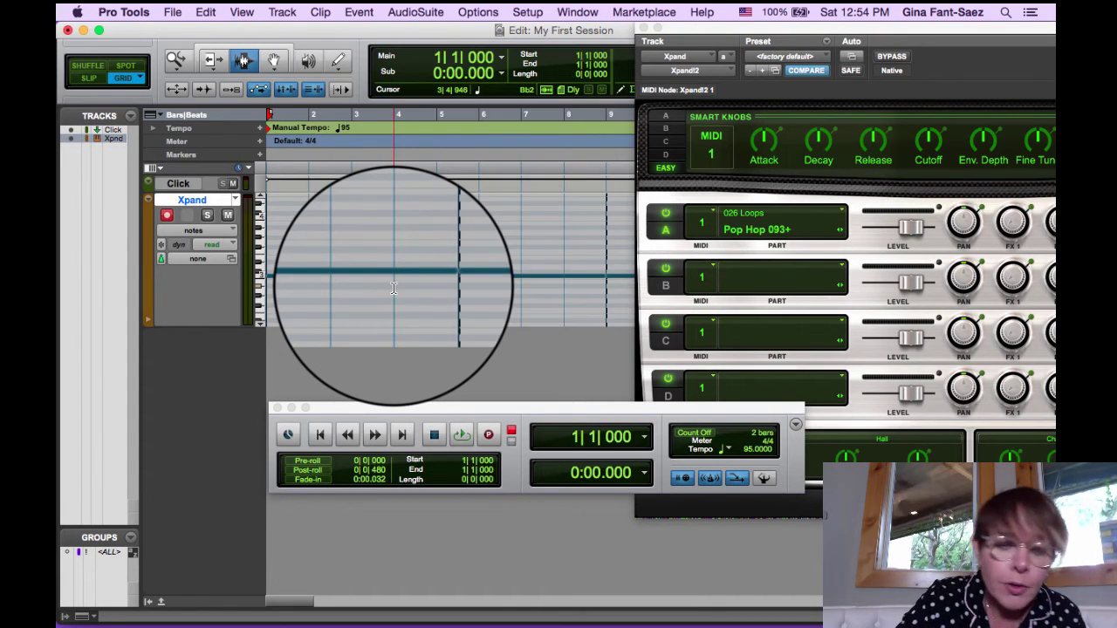
key(space)
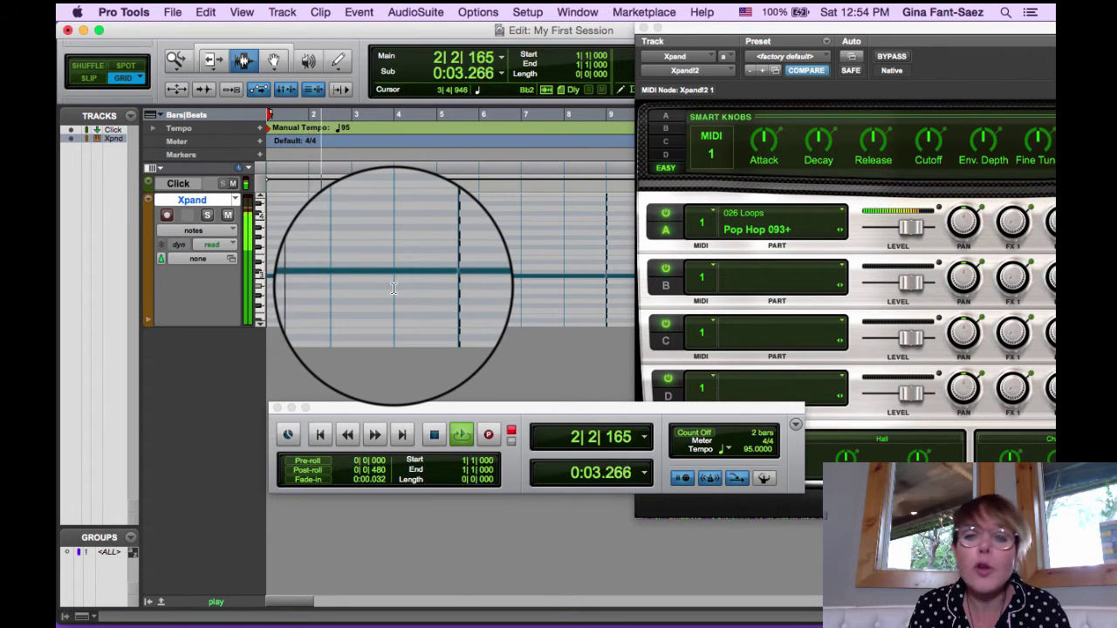
key(space)
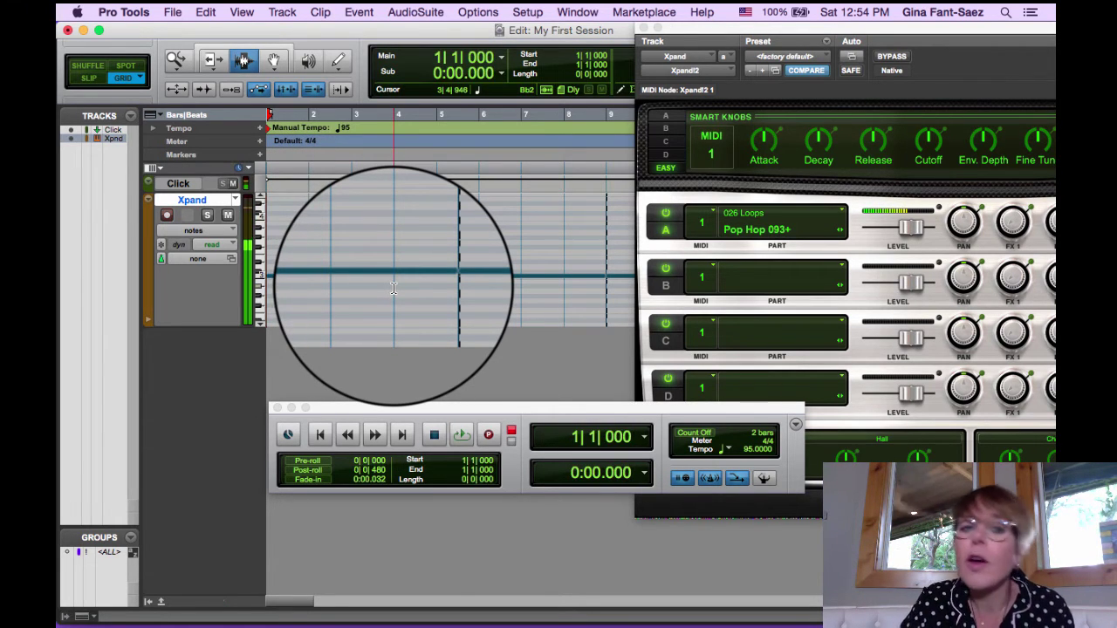
Step: Close the Xpand window, view the whole session and select the surplus repeats beyond bar 113
click(643, 27)
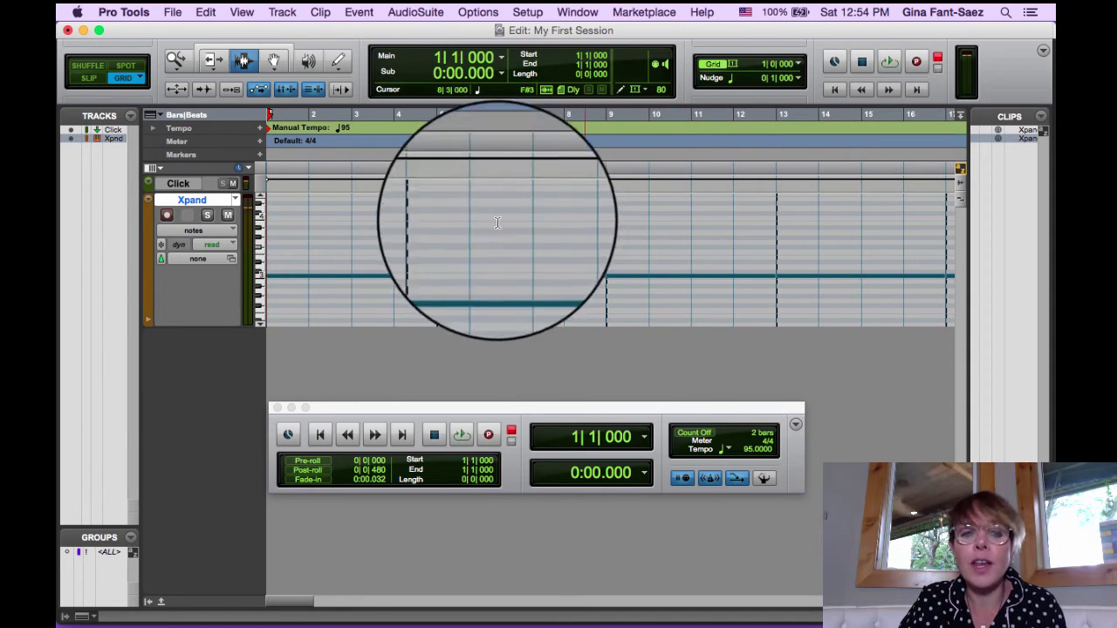
double_click(175, 60)
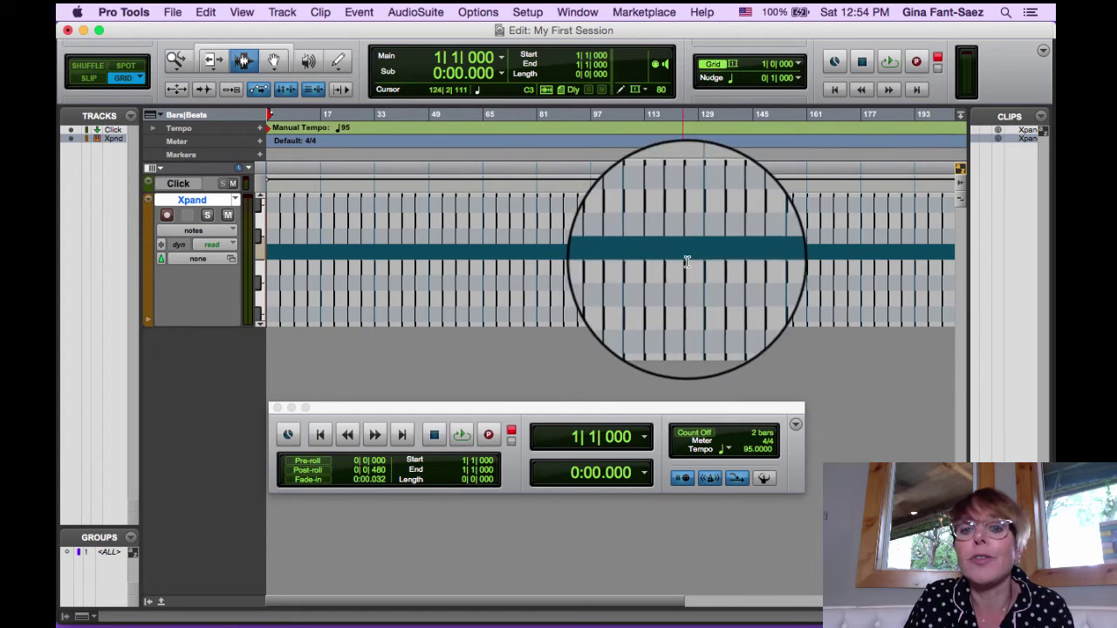
drag(651, 255, 661, 255)
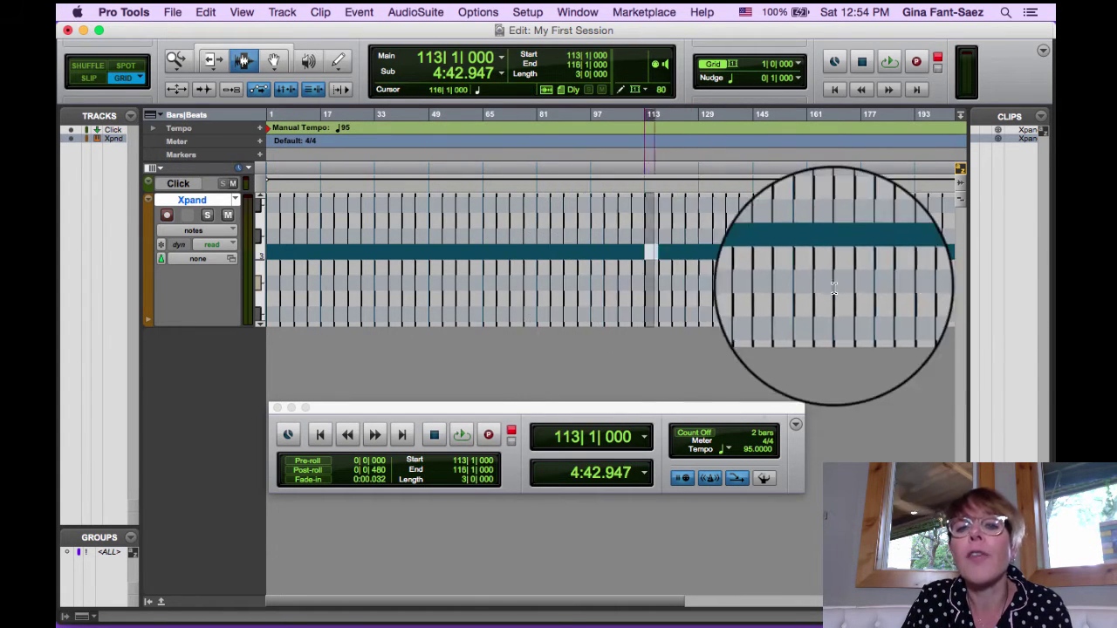
mouse_move(833, 290)
mouse_down()
mouse_move(1002, 289)
mouse_move(827, 291)
mouse_up()
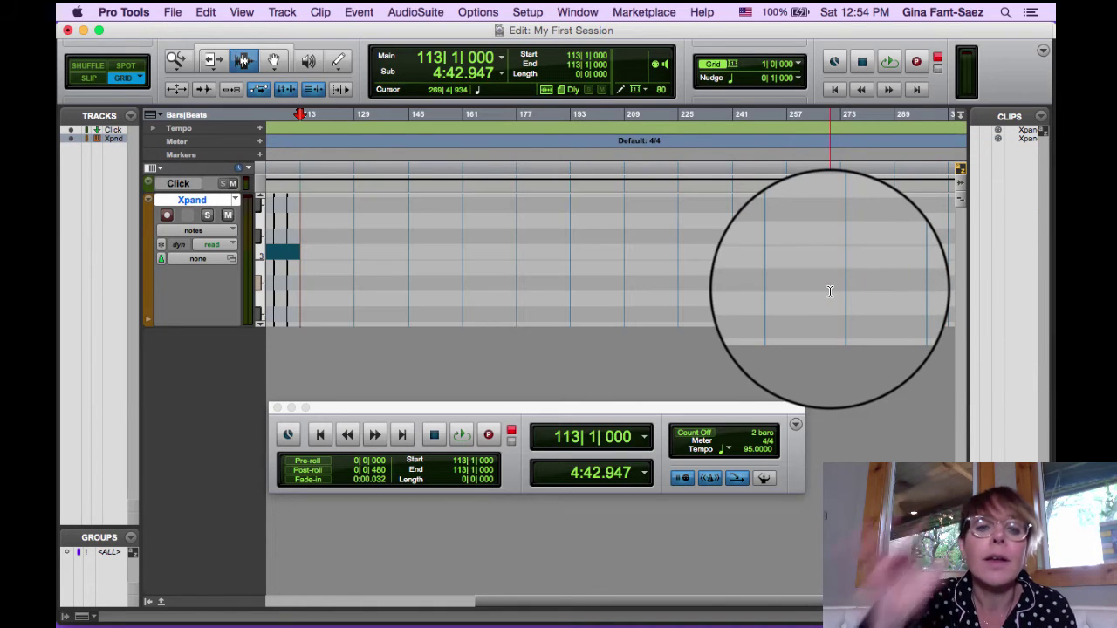
key(Return)
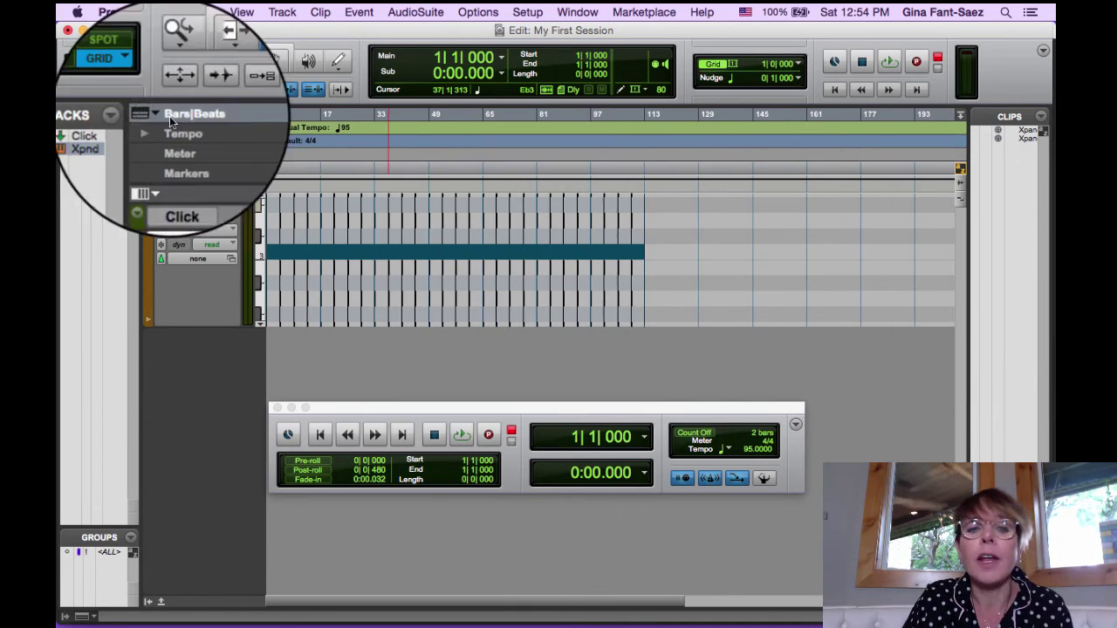
key(super+bracketright)
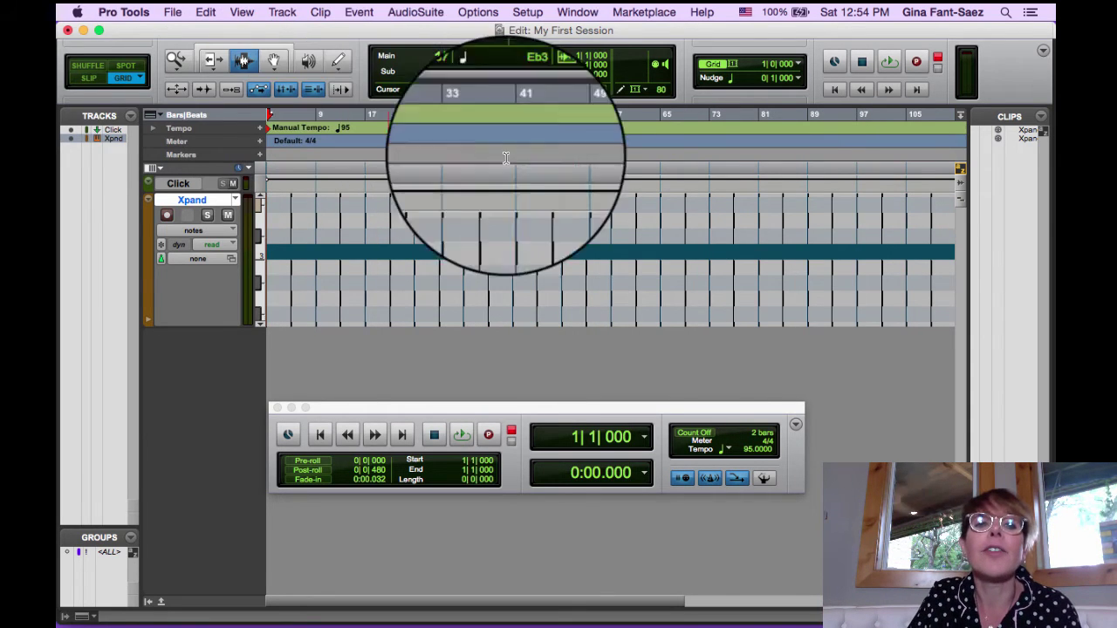
Step: Delete the loop repeats past bar 99, then clear bars 92–110 so the loop ends at bar 92
click(932, 294)
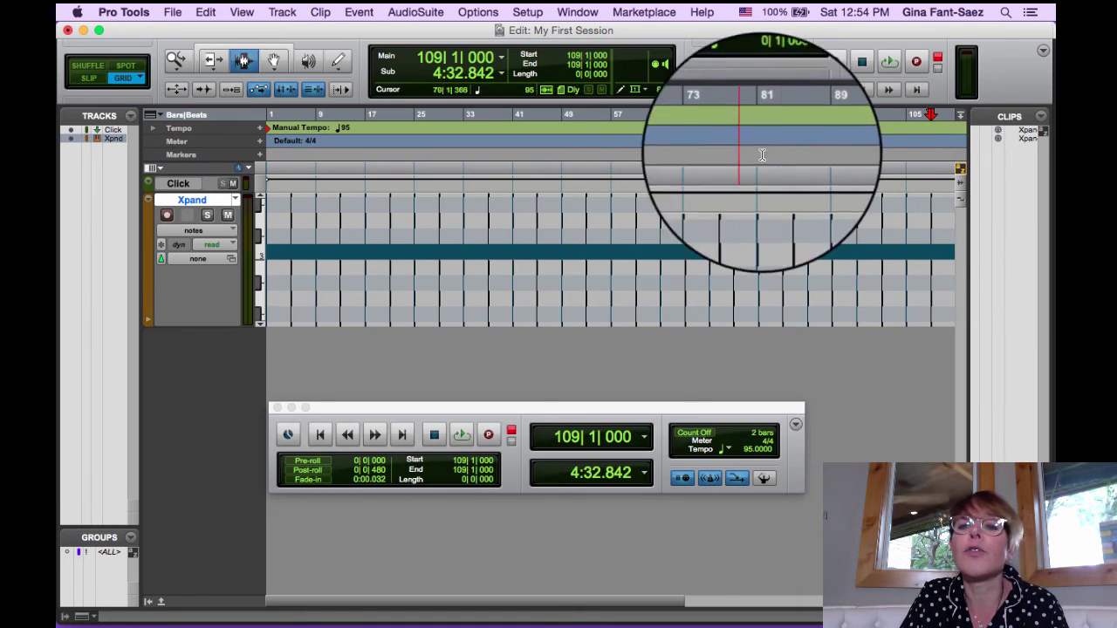
click(869, 249)
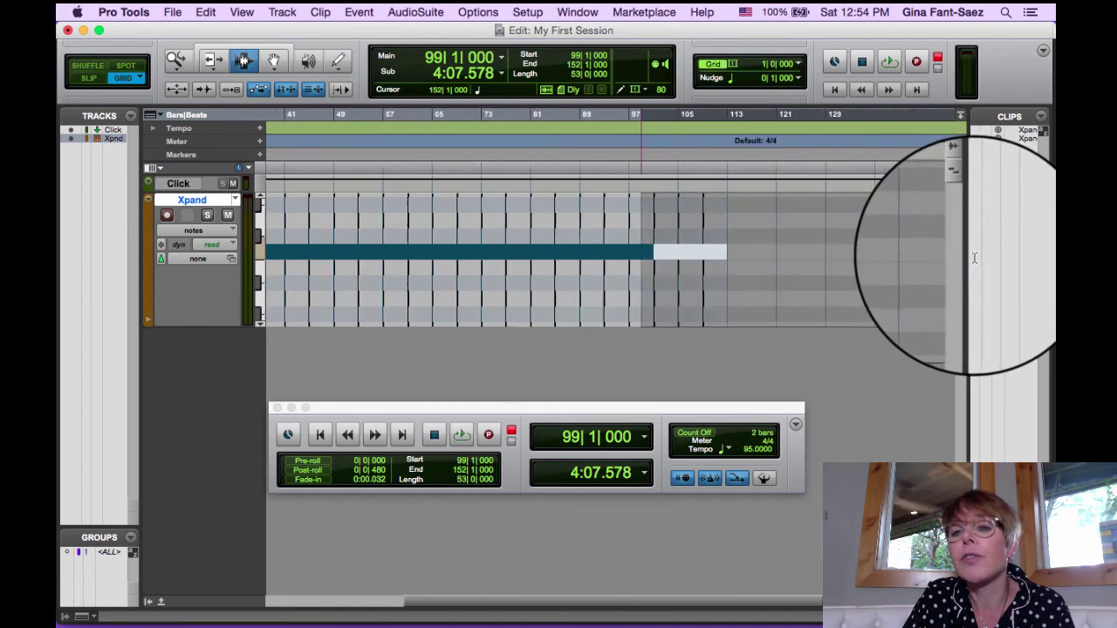
key(Delete)
click(508, 250)
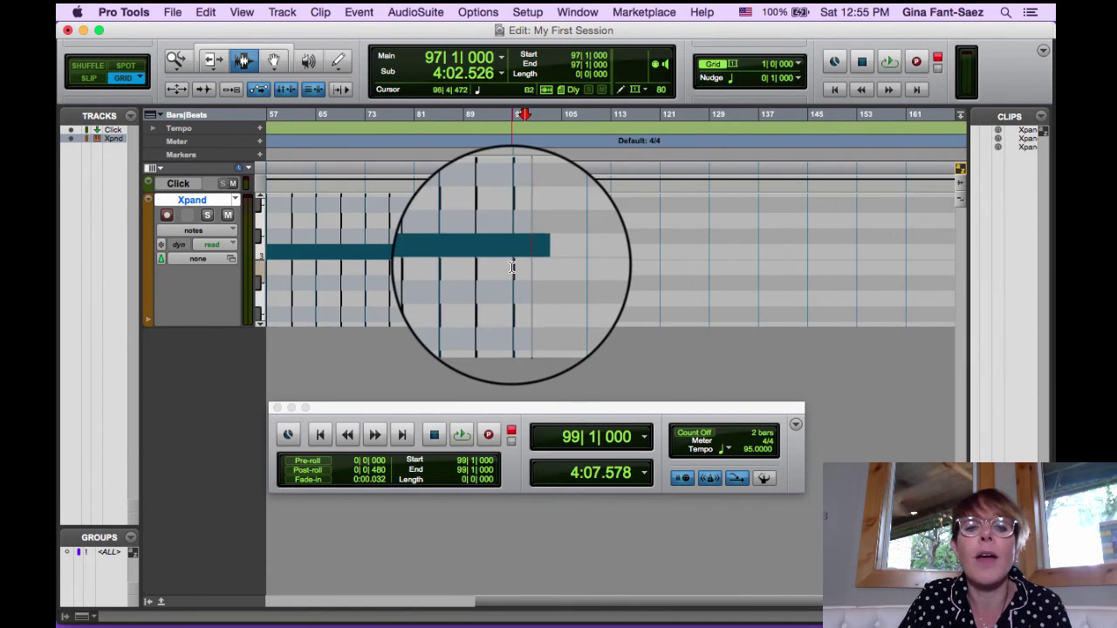
drag(481, 289, 590, 291)
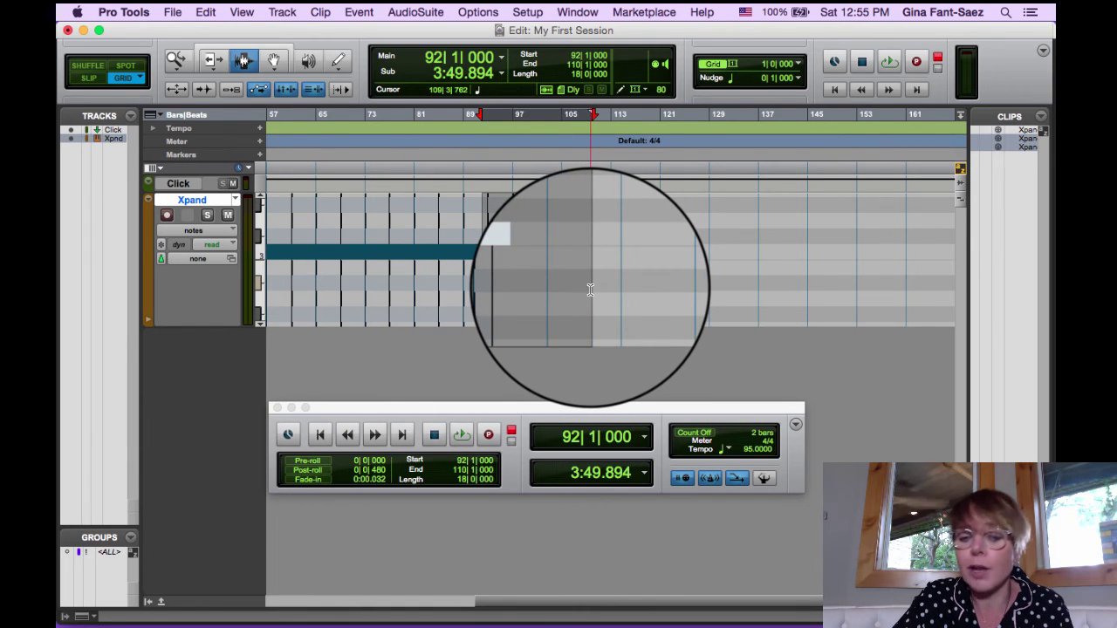
key(Return)
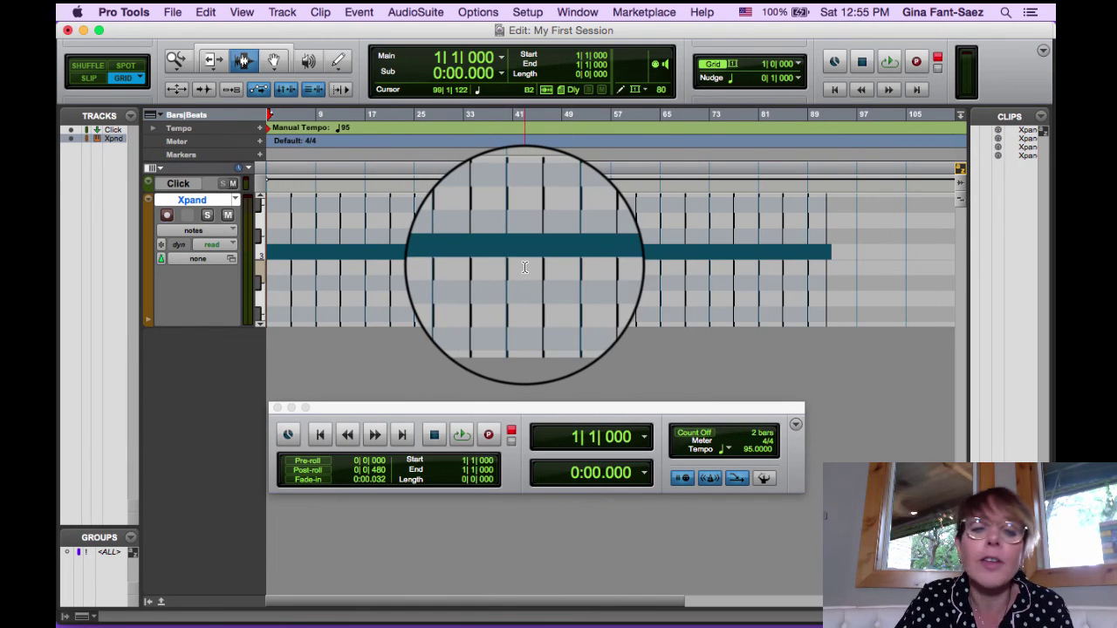